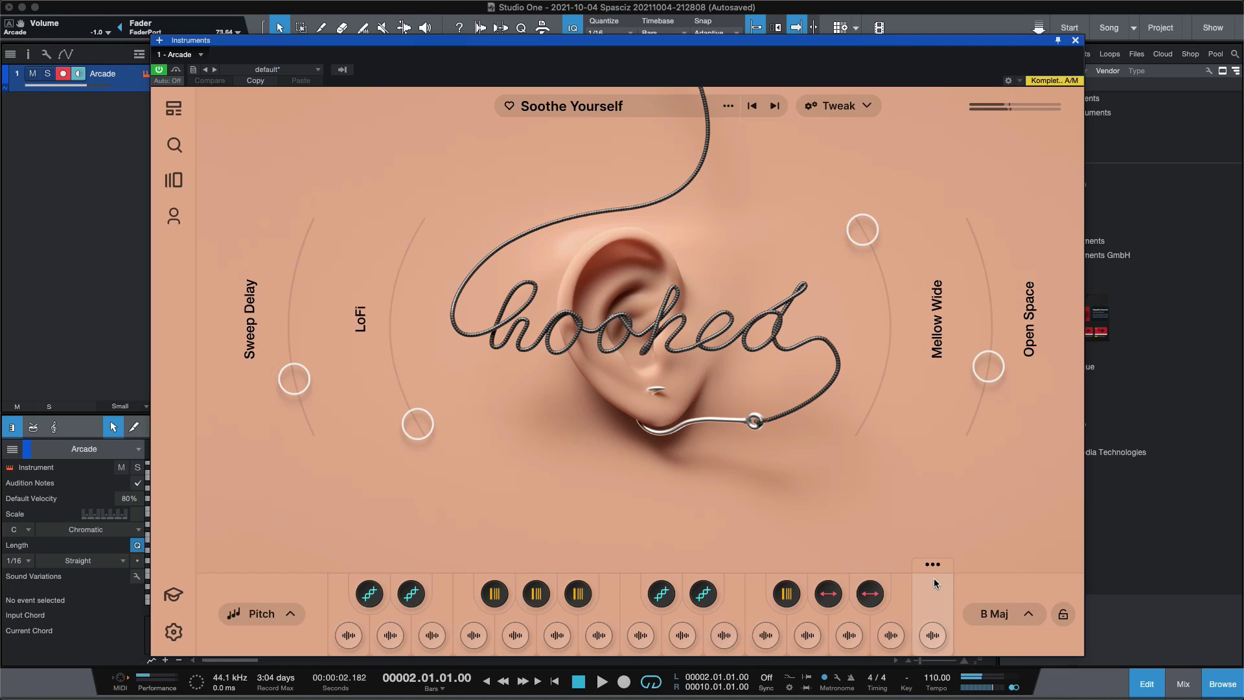
Open the Suave Vocal Look For Me 01 sample for editing and extend its loop end toward the end of the waveform.
click(724, 635)
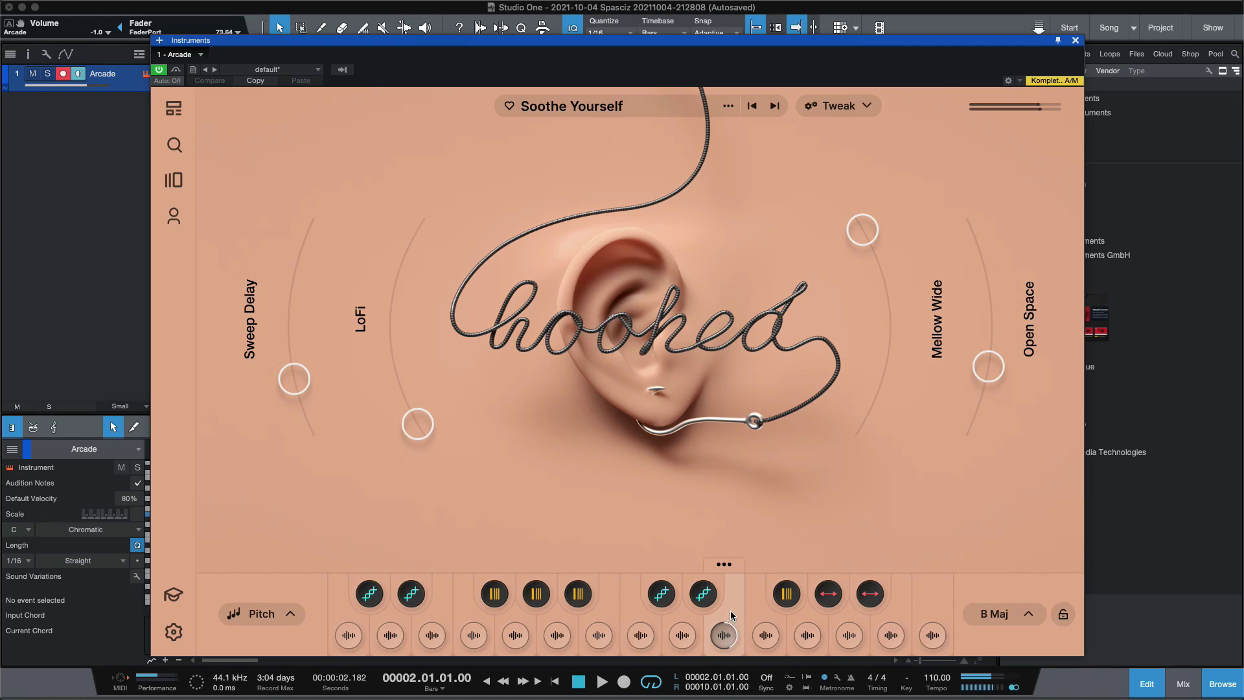
click(731, 611)
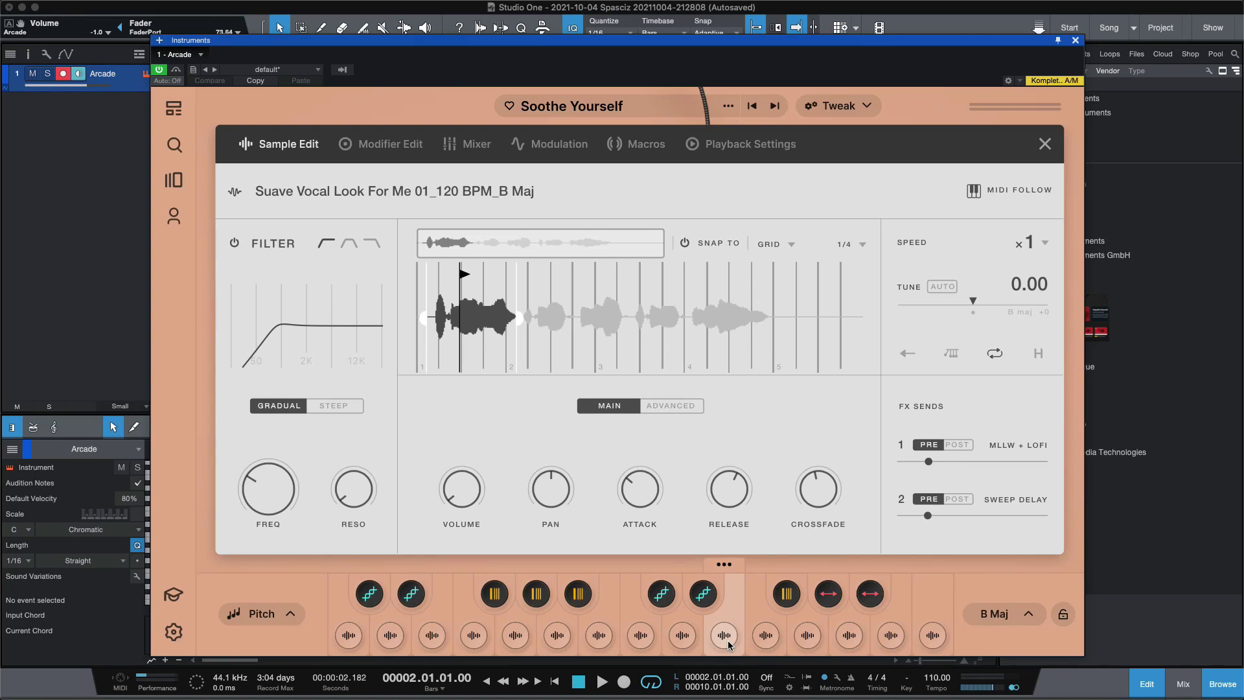
click(729, 640)
drag(565, 322, 838, 324)
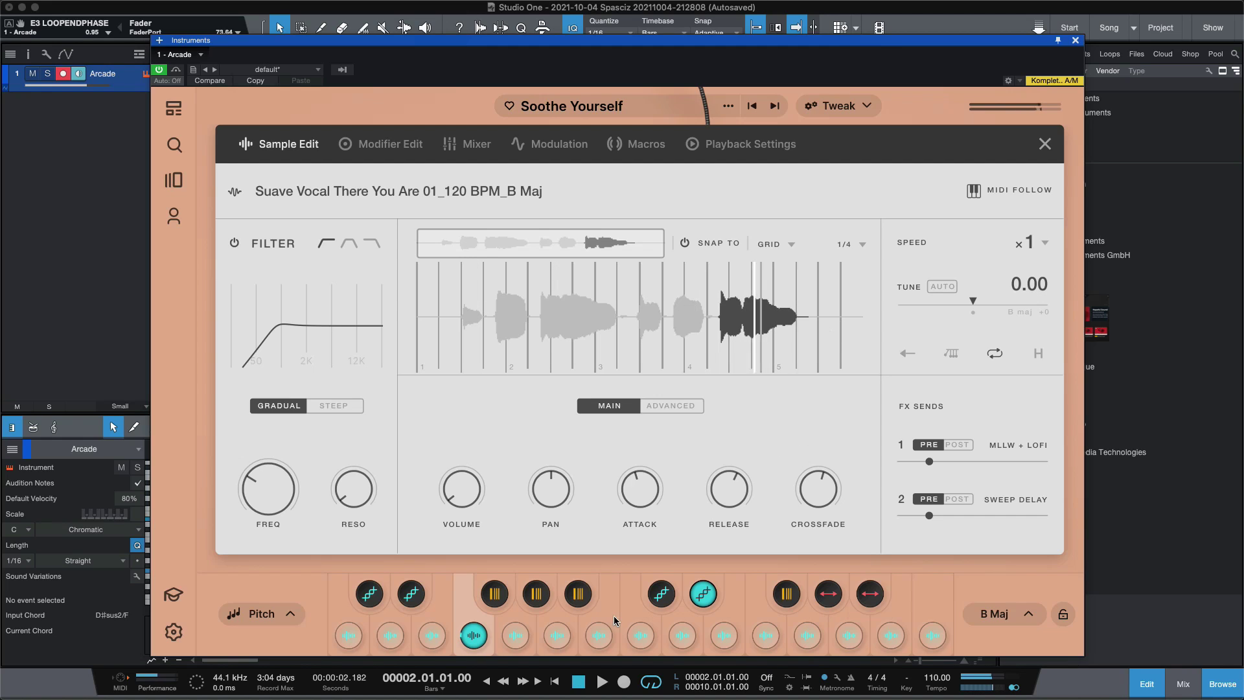
Look through the kit's modifier, mixer, modulation, macro and playback settings, finishing back in the sample editor.
mouse_move(479, 642)
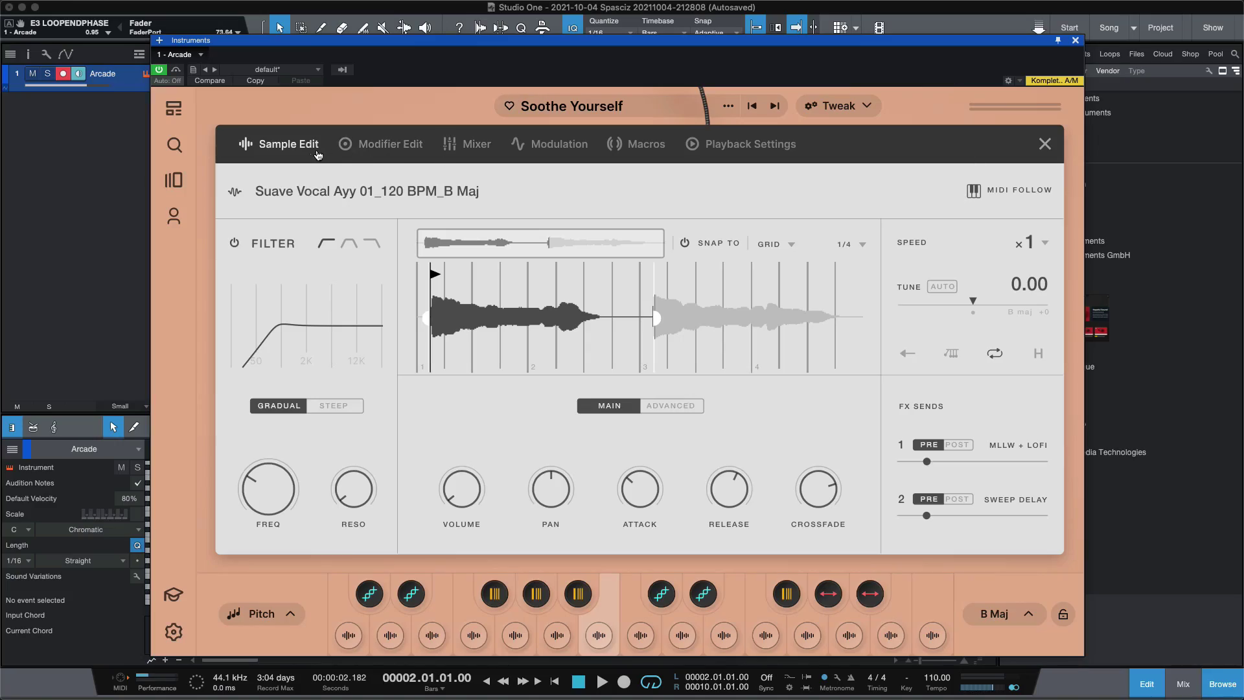
click(390, 145)
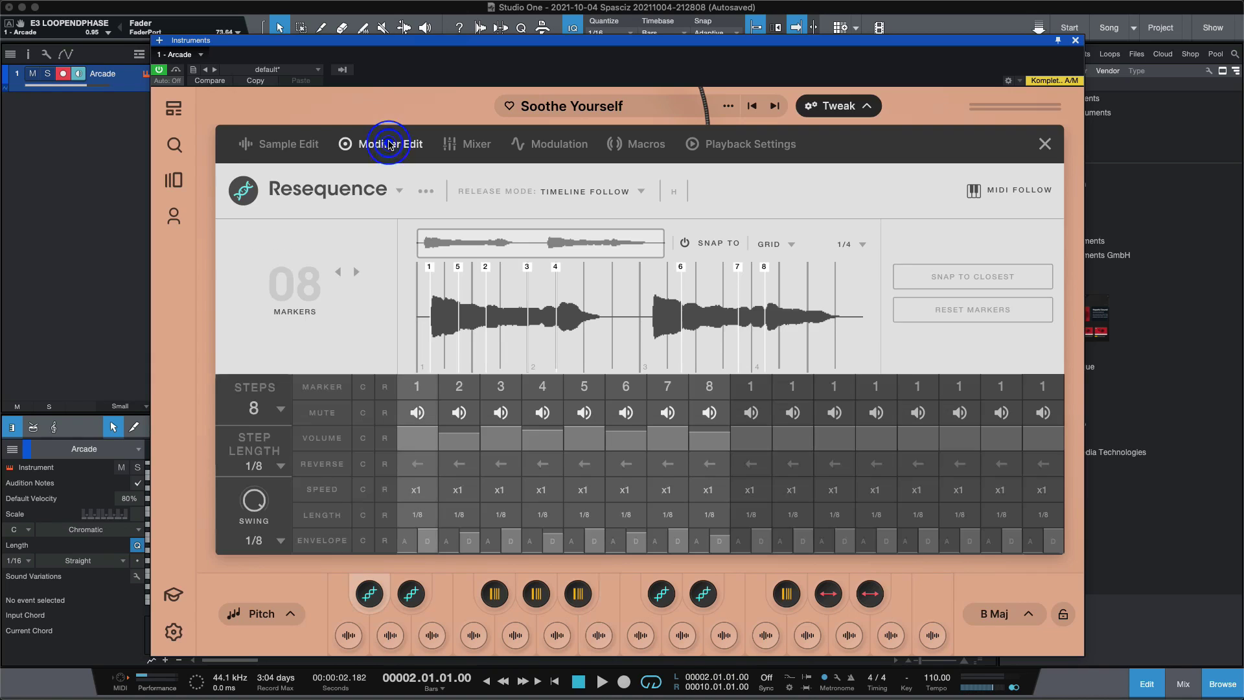
click(467, 148)
click(562, 146)
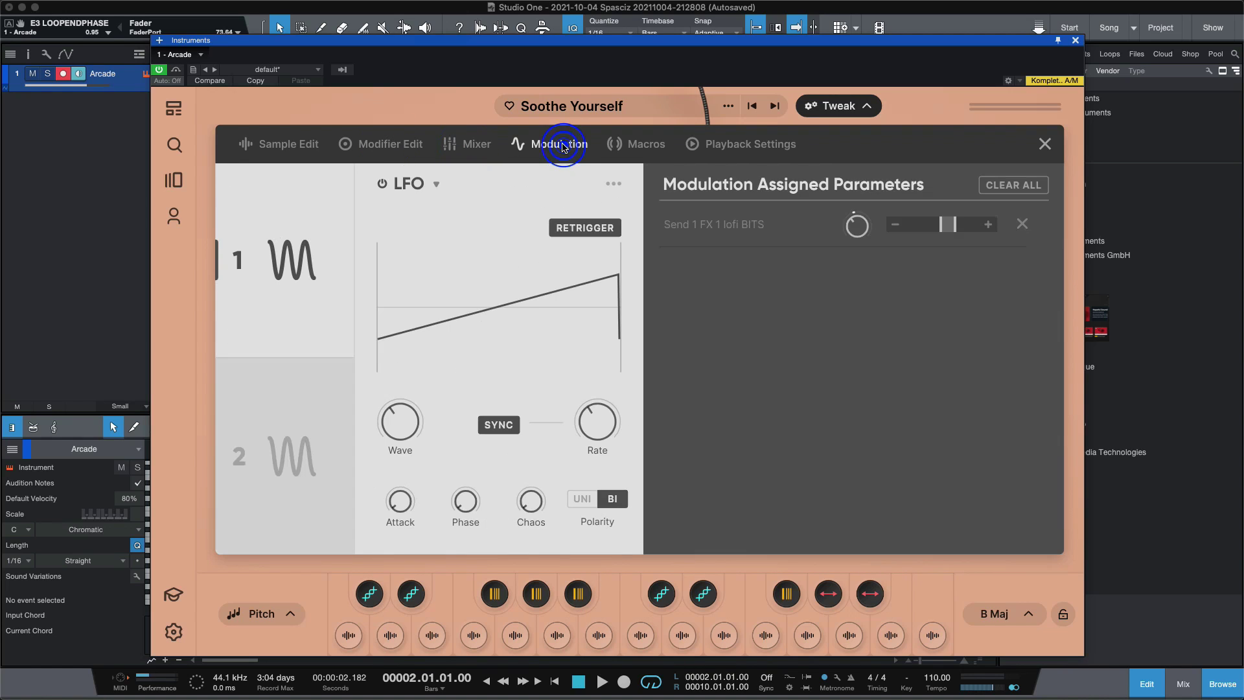
click(634, 147)
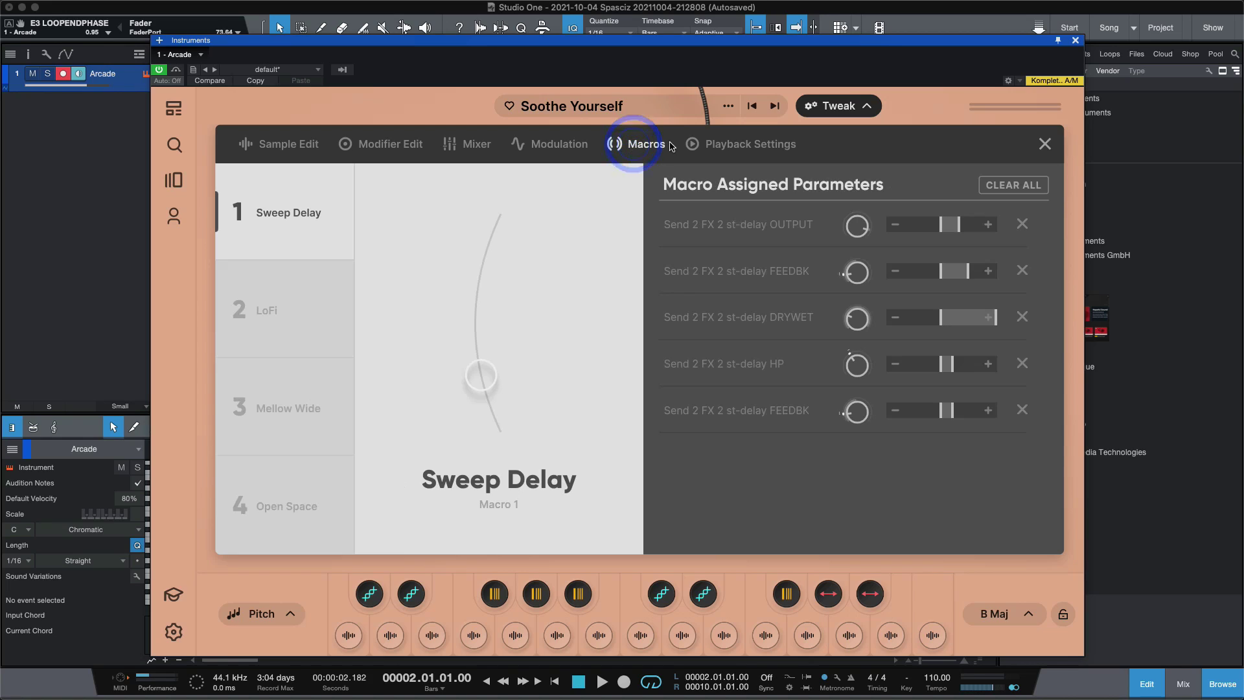
click(729, 146)
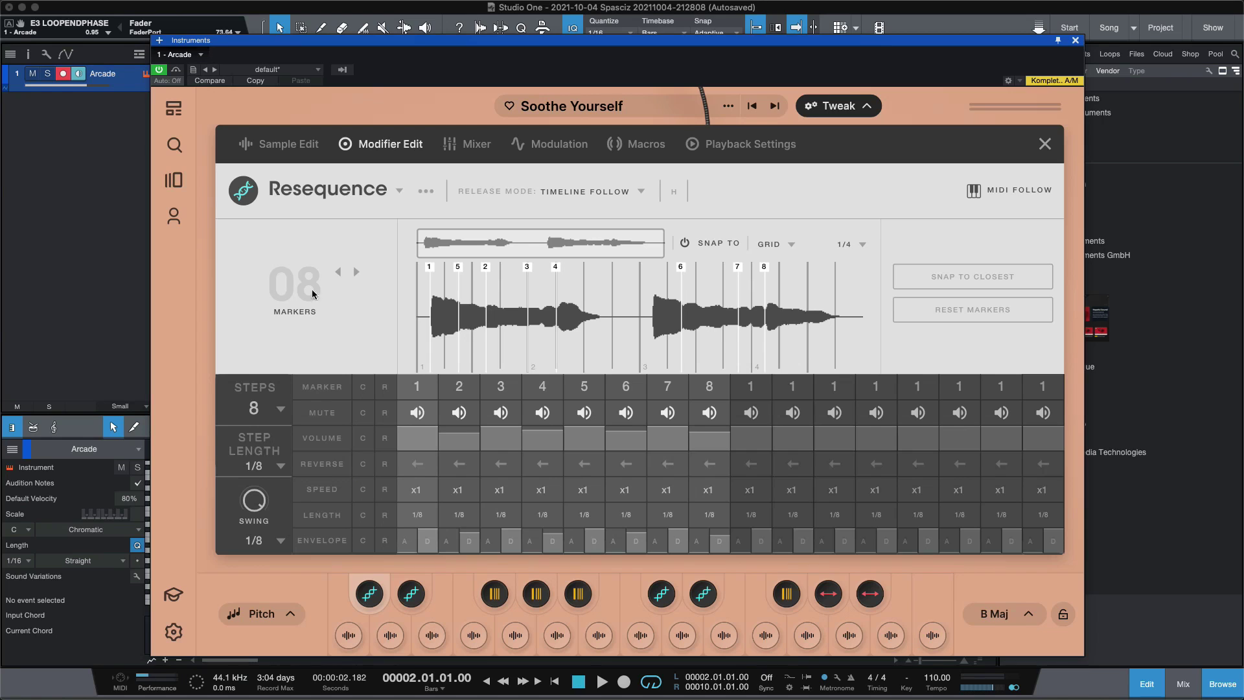
click(288, 146)
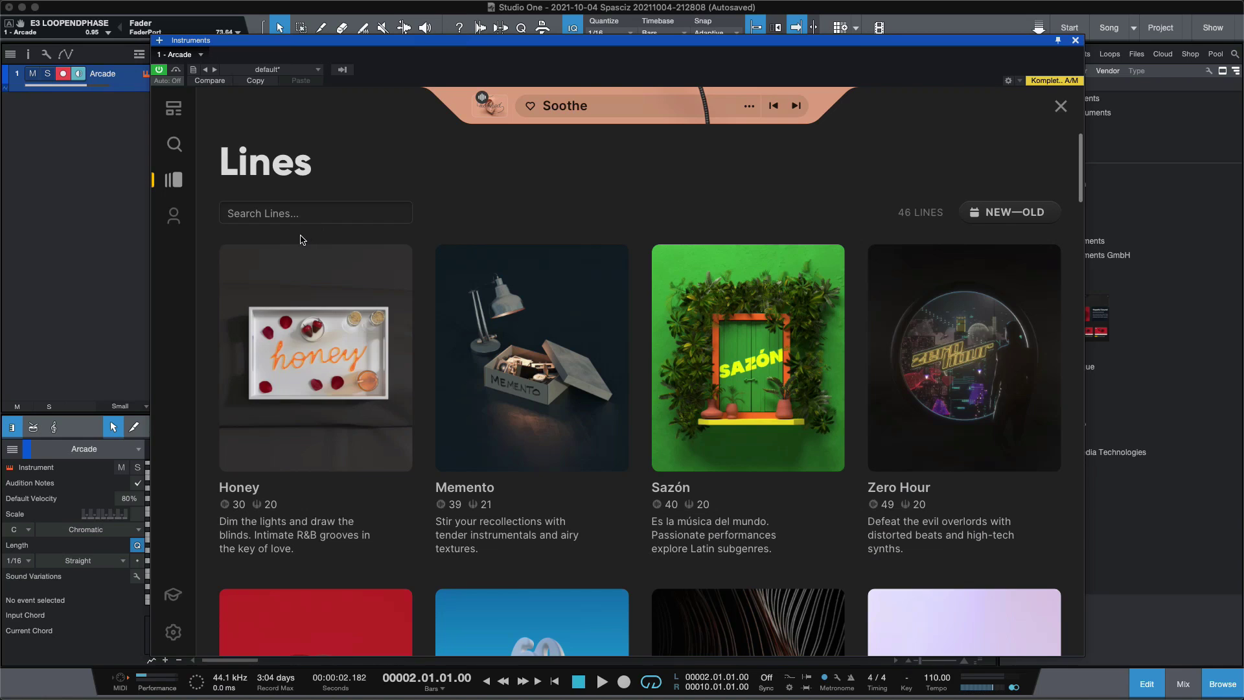
Browse the catalogue of Lines for the Vintage Synths line.
mouse_move(294, 378)
scroll(428, 508, down, 5)
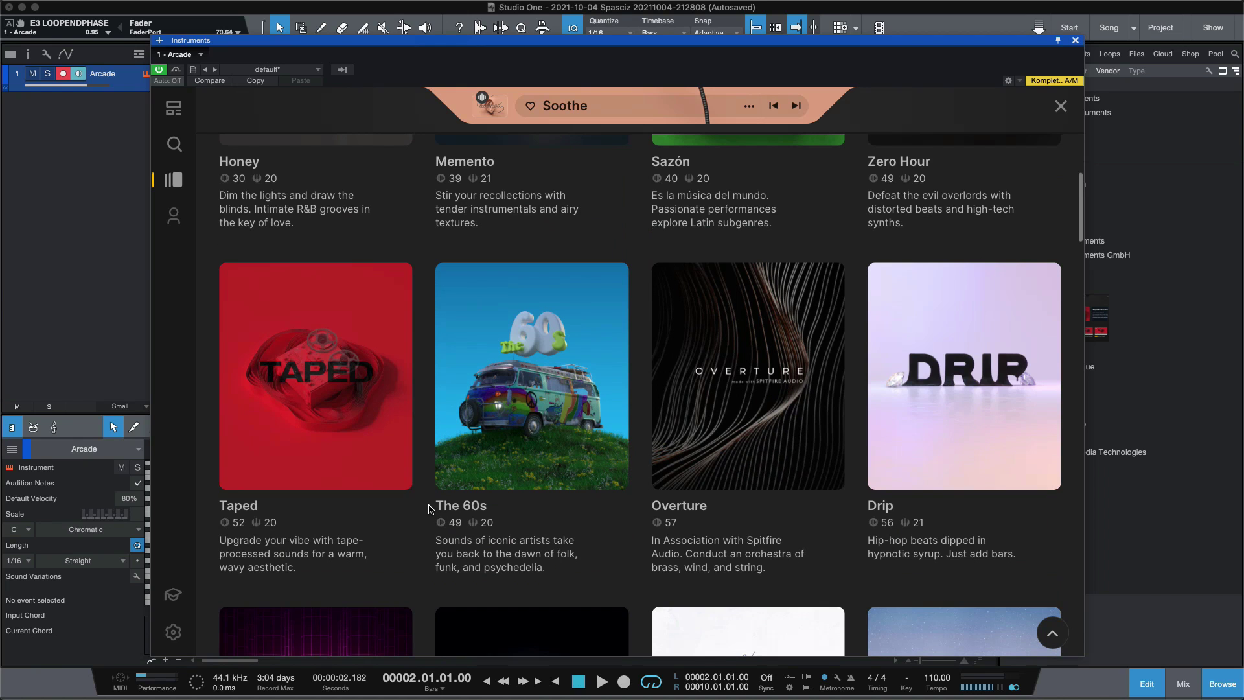
scroll(428, 509, down, 4)
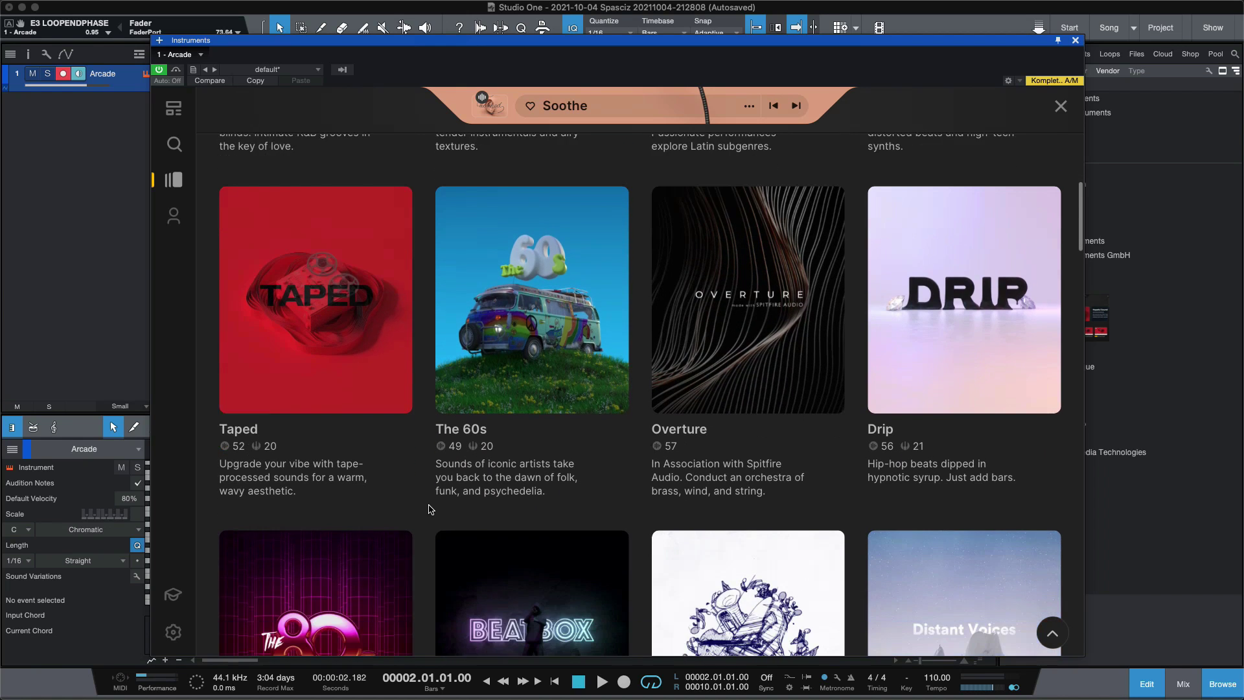
scroll(429, 508, down, 5)
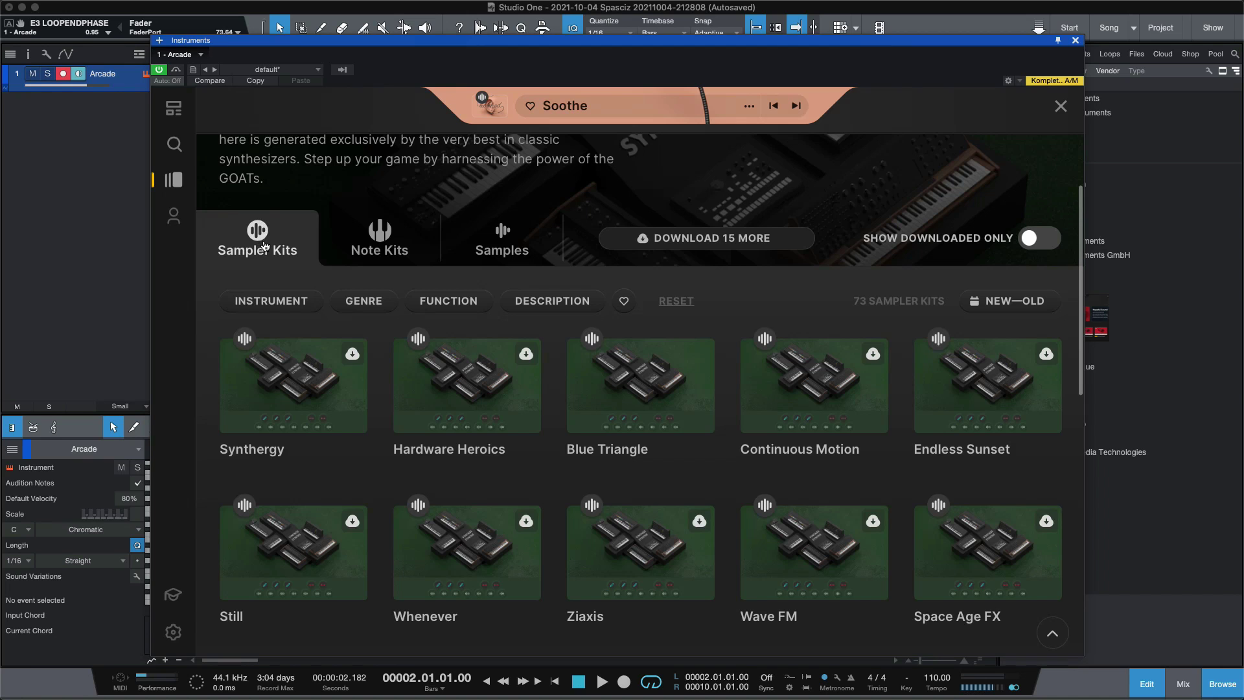
Show the note kits of the Vintage Synths line and preview the Fluidity kit.
click(384, 239)
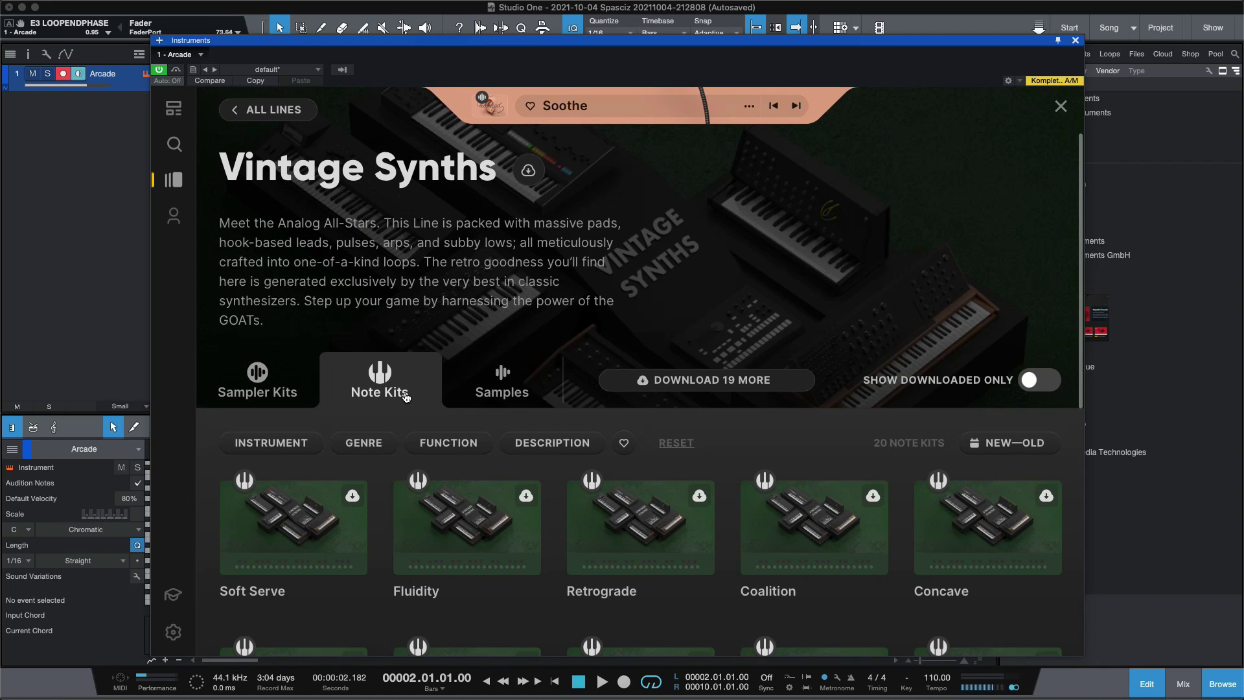
scroll(406, 397, down, 2)
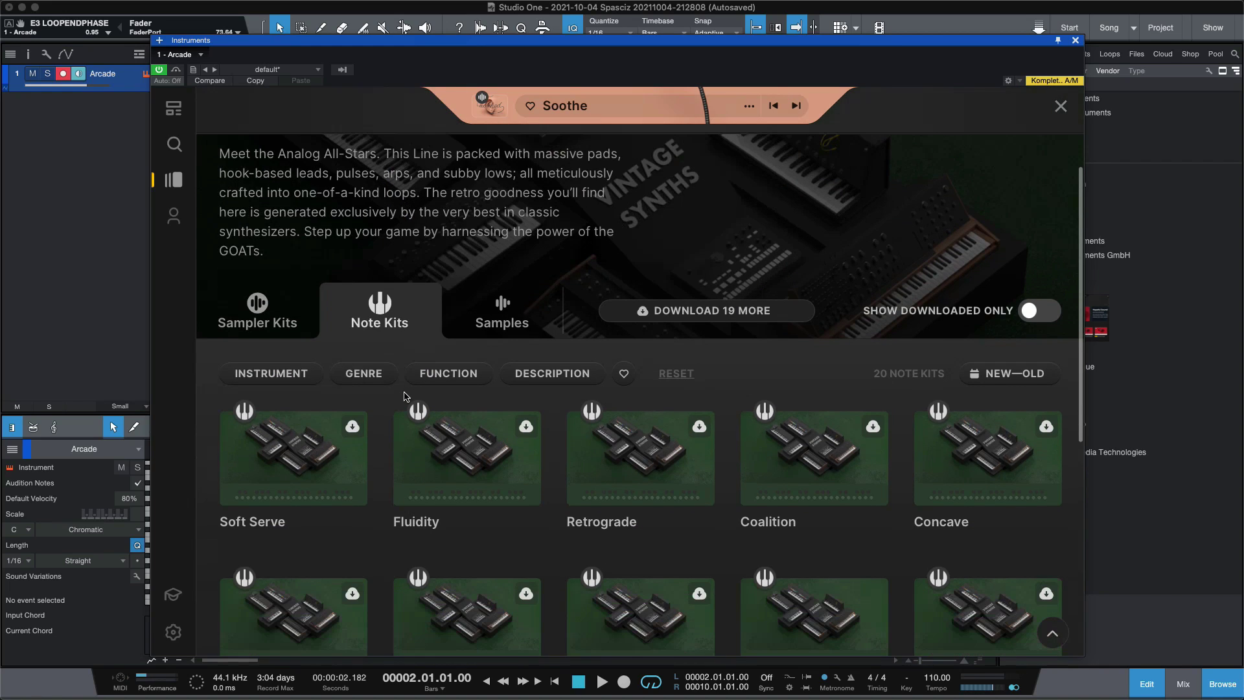
scroll(405, 397, down, 1)
scroll(405, 398, down, 2)
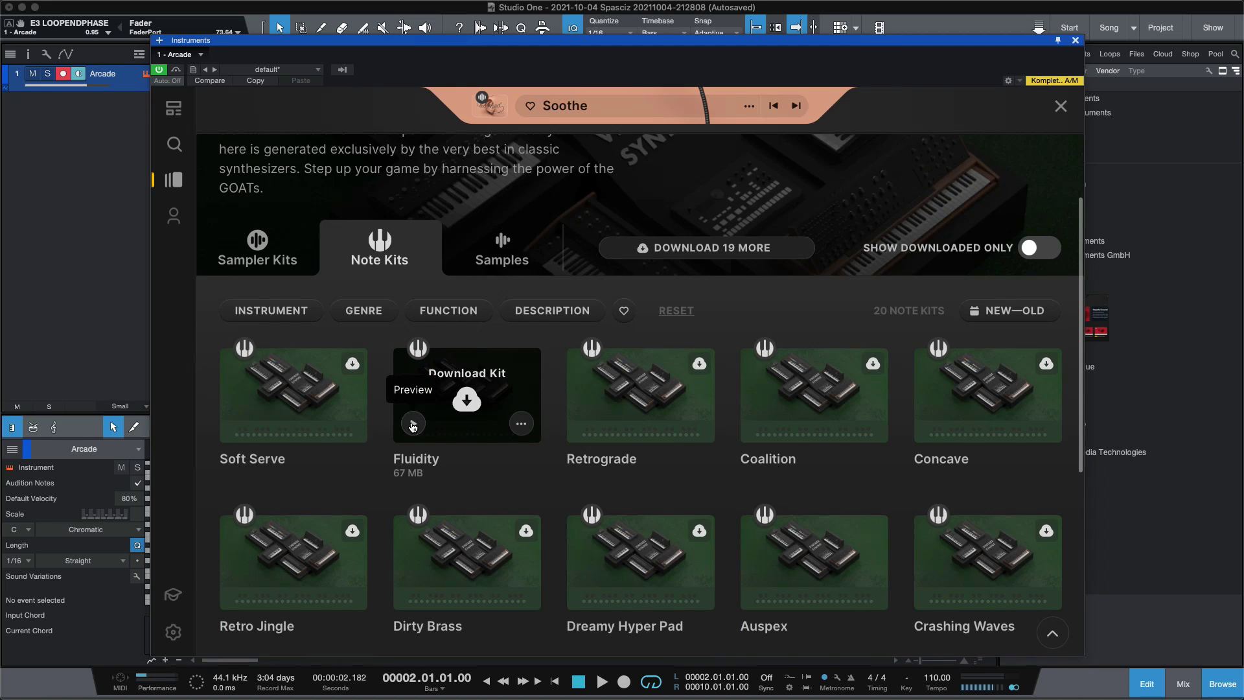
click(413, 425)
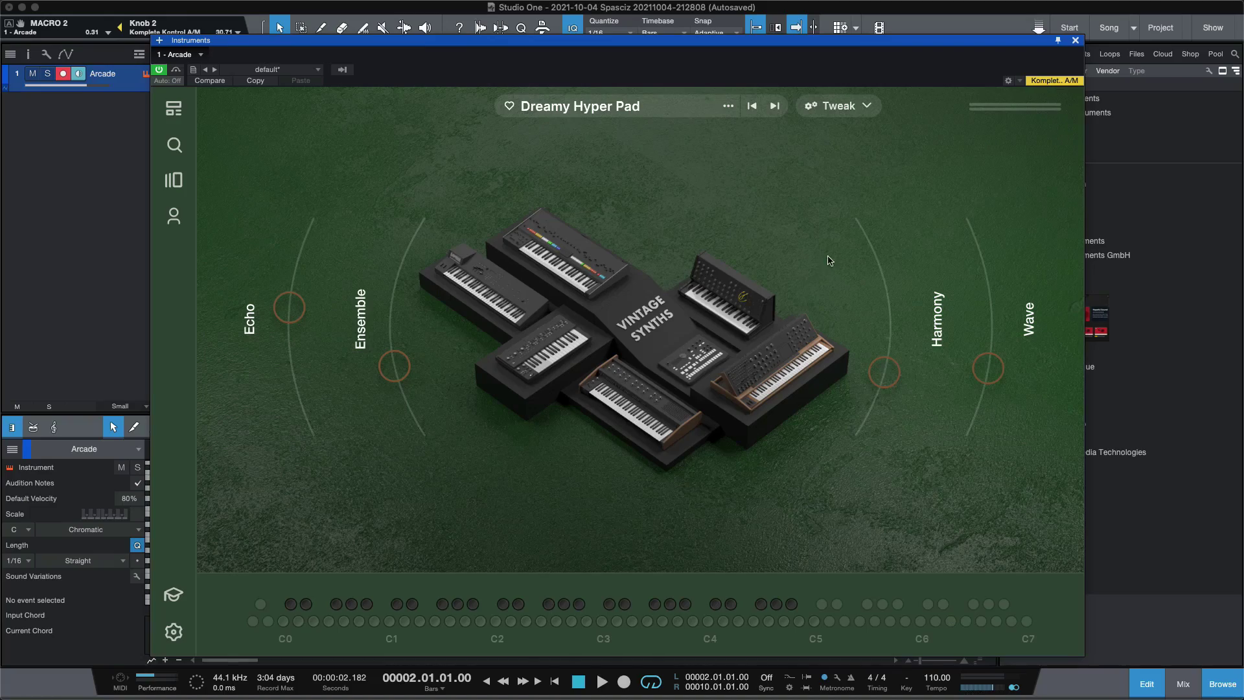
Open the layer editor of Dreamy Hyper Pad and examine Layer A's tuning, filter, and filter and pitch envelopes.
click(852, 110)
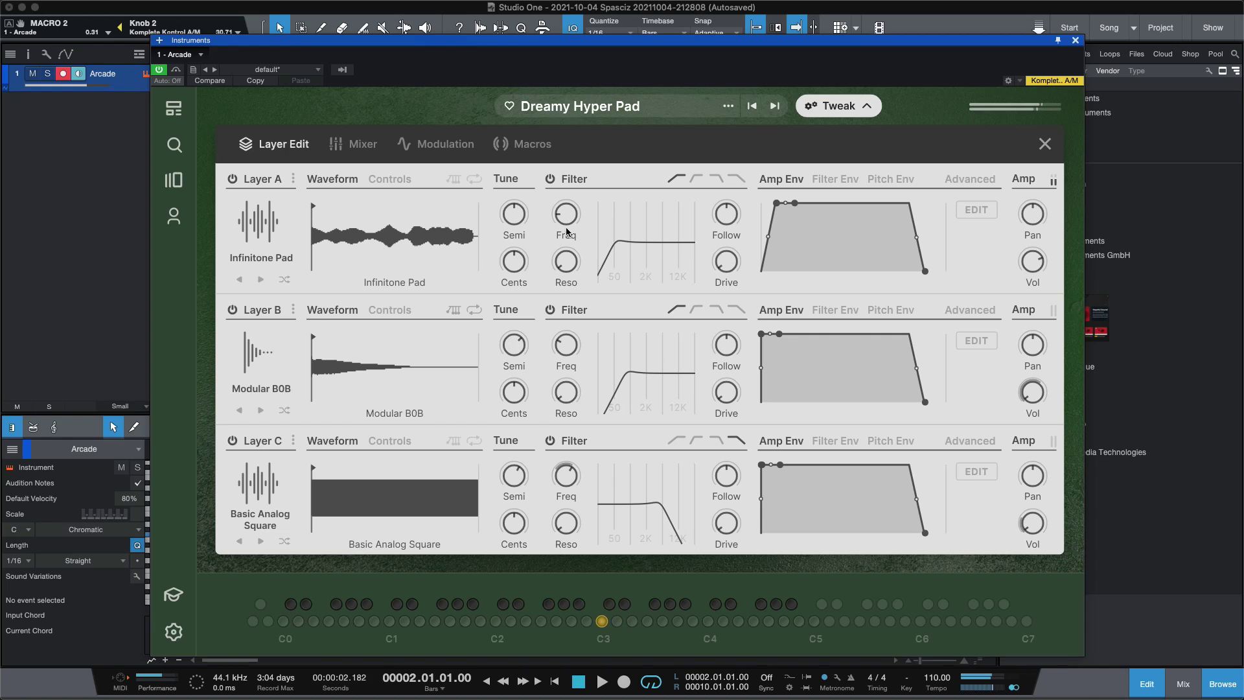
drag(518, 217, 522, 195)
drag(566, 219, 702, 220)
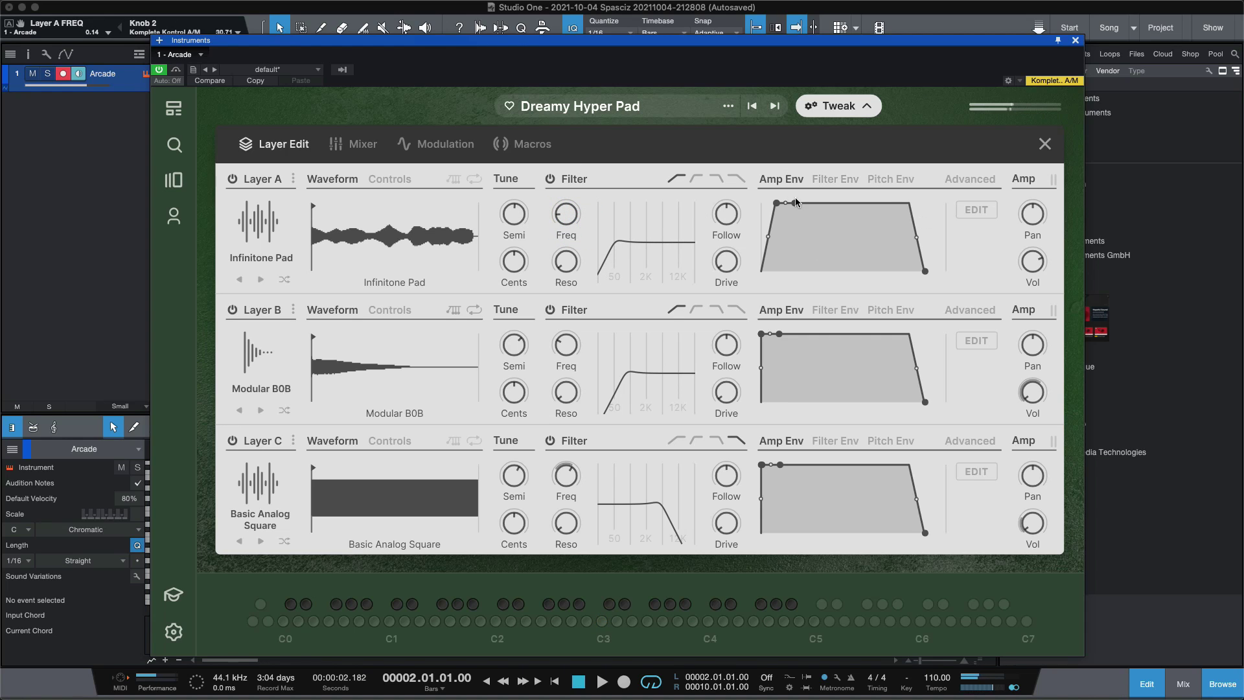
click(839, 177)
click(879, 177)
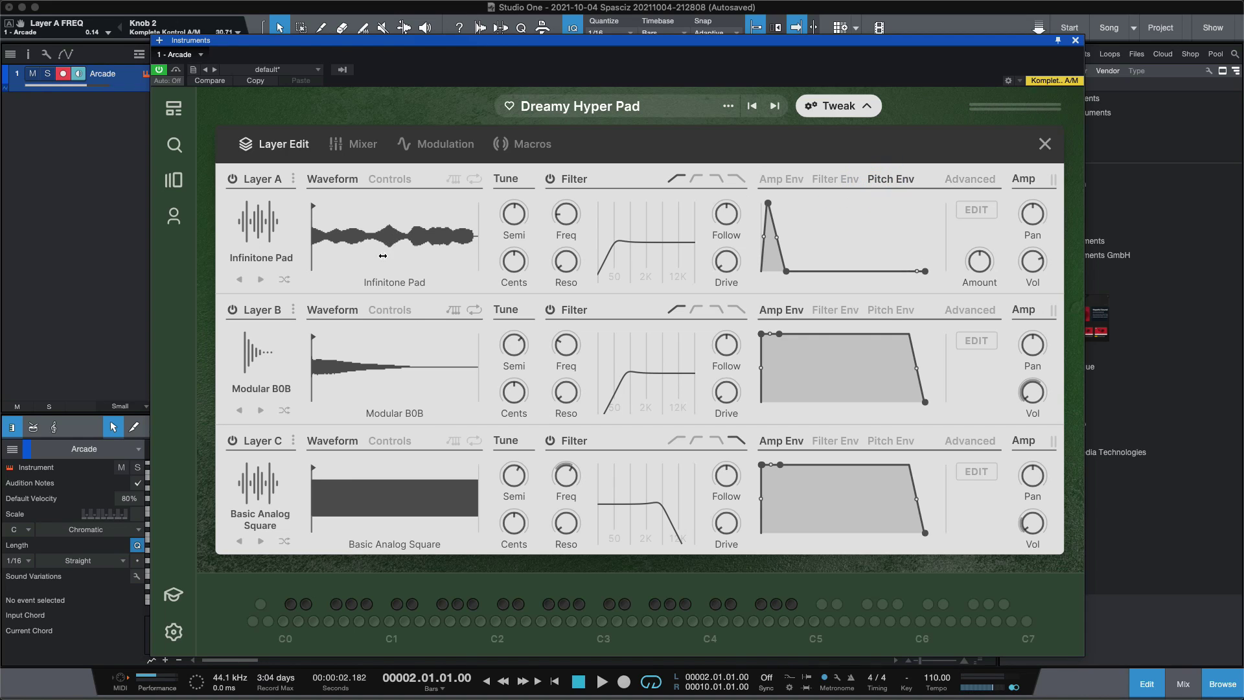
click(563, 266)
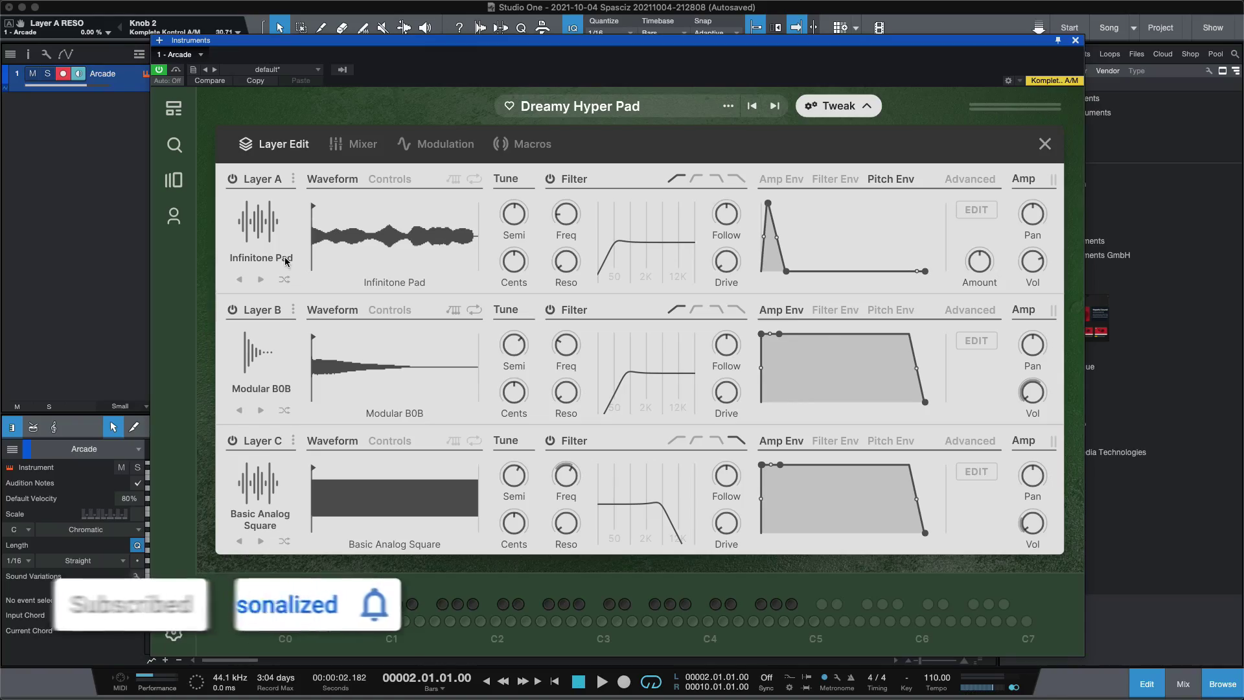
Replace Layer A's sound source with the Accord Ion pad and return to the layer overview.
click(266, 221)
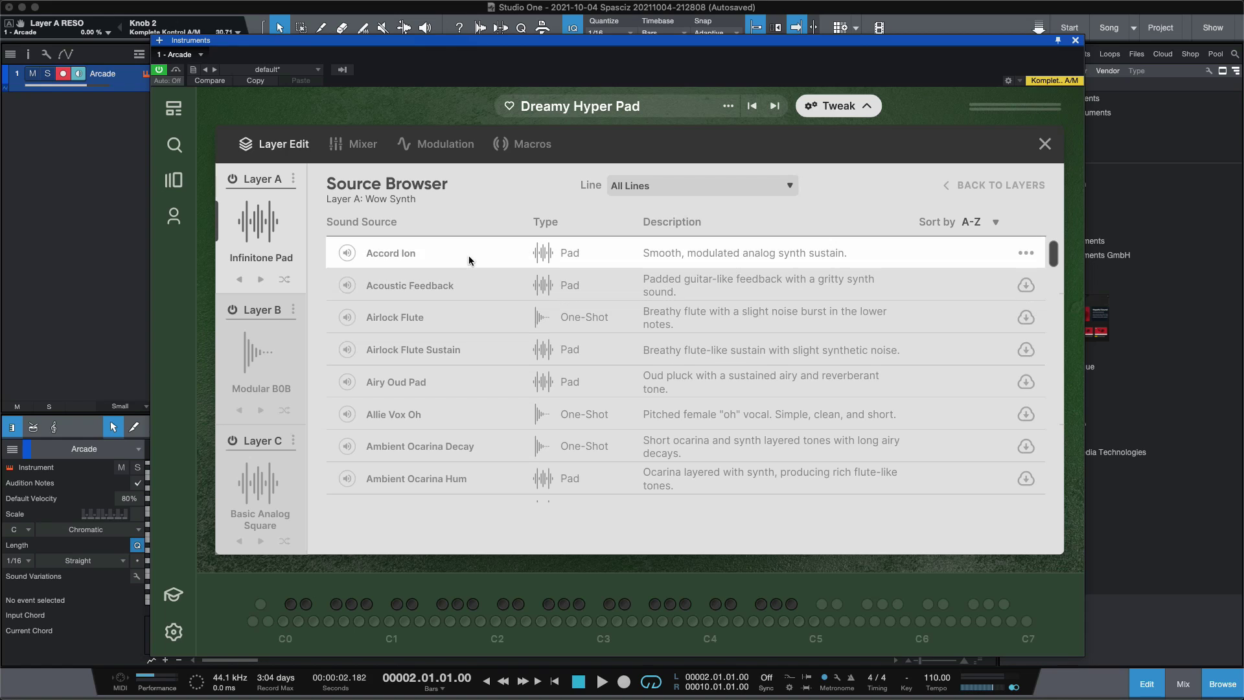
click(348, 253)
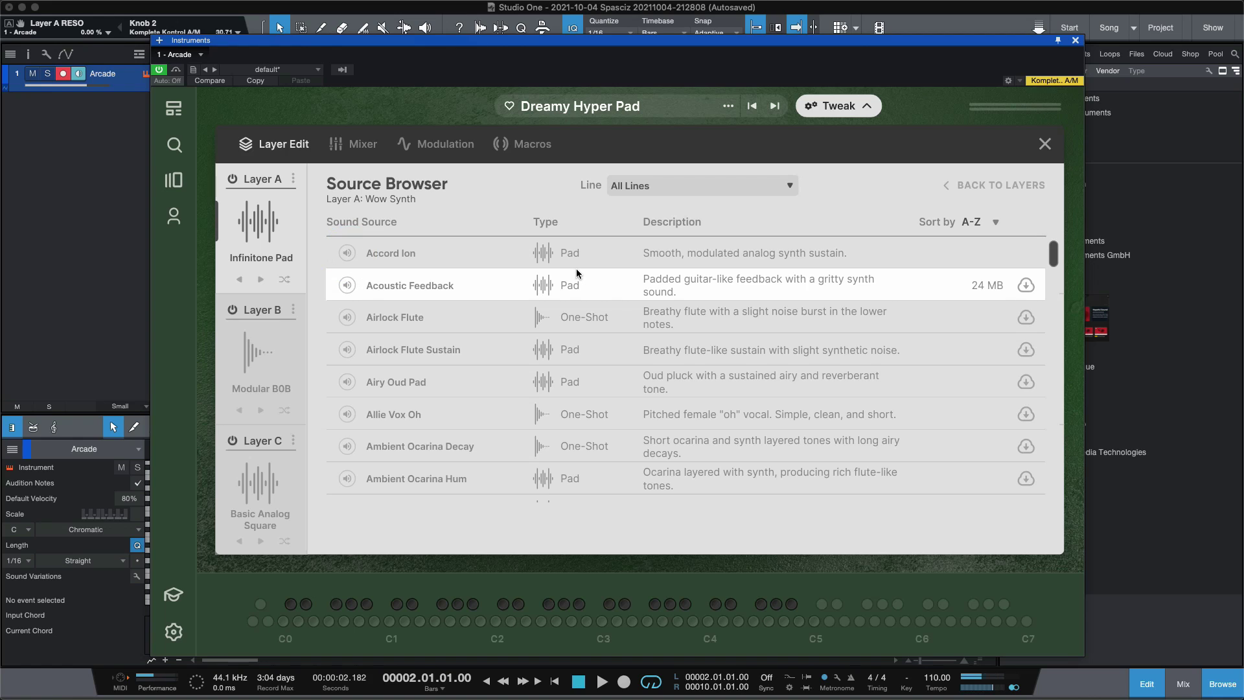
click(521, 259)
click(498, 257)
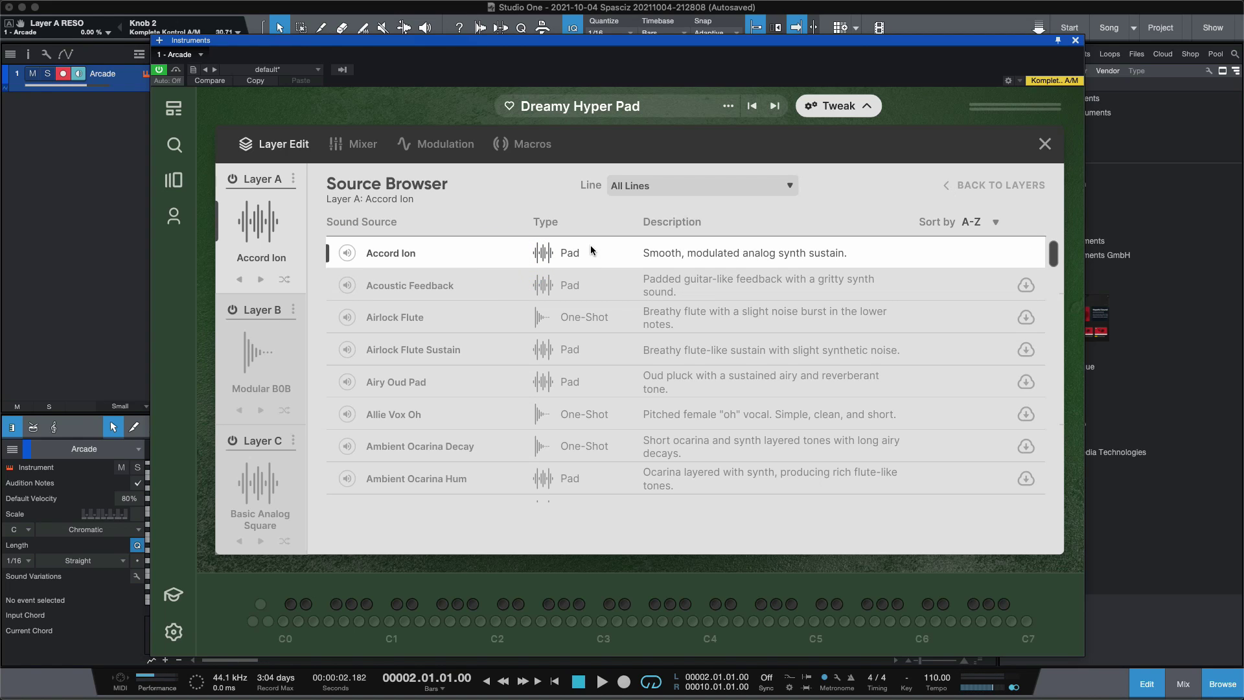
click(345, 246)
click(946, 185)
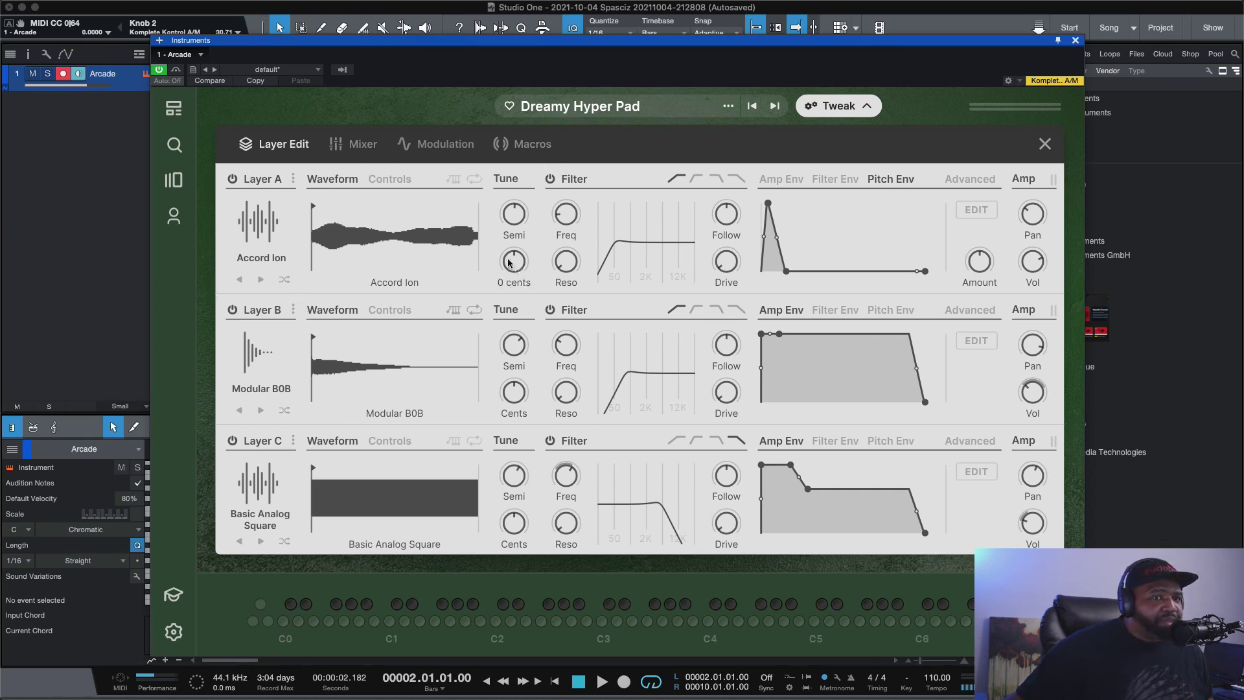
Add a Multi Tap Delay to the first empty effect slot of Layer C in the mixer.
click(360, 146)
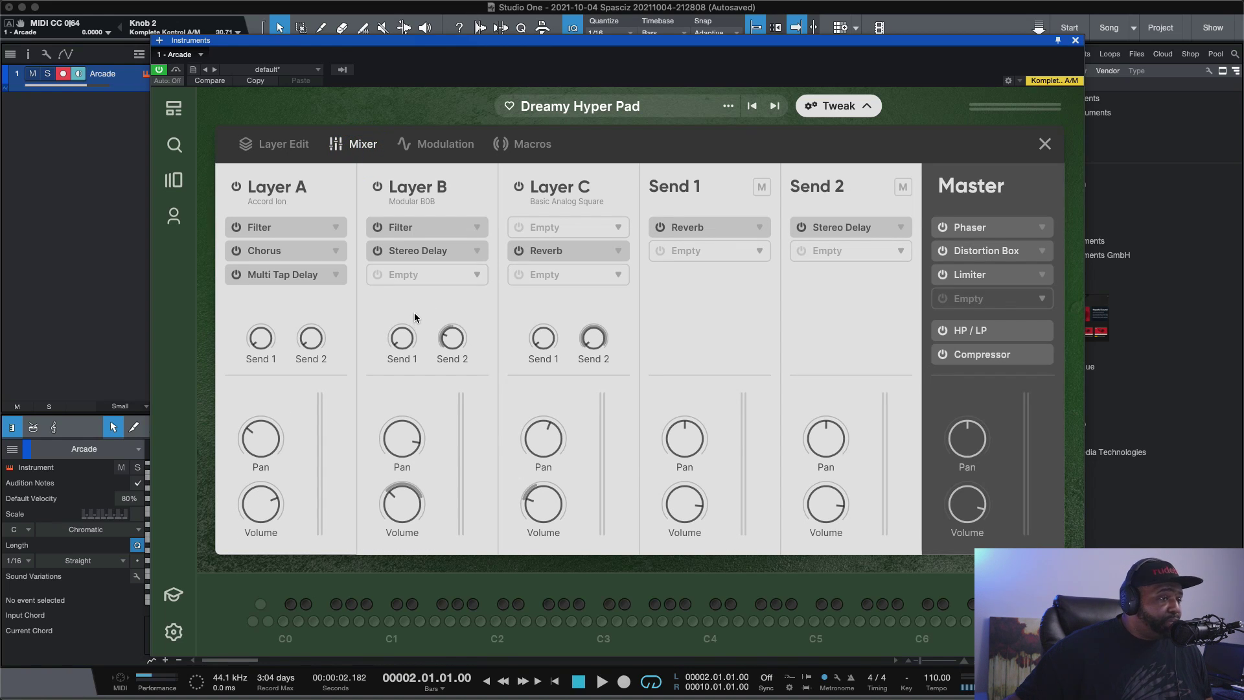
mouse_move(565, 355)
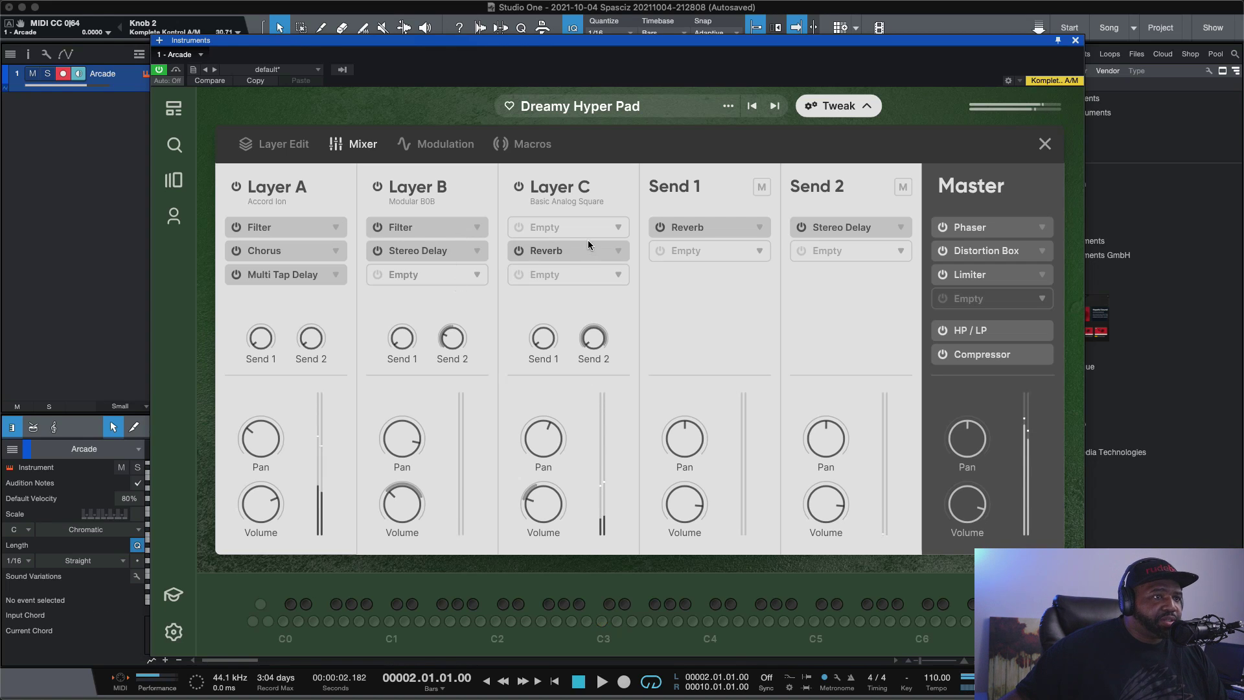
click(619, 228)
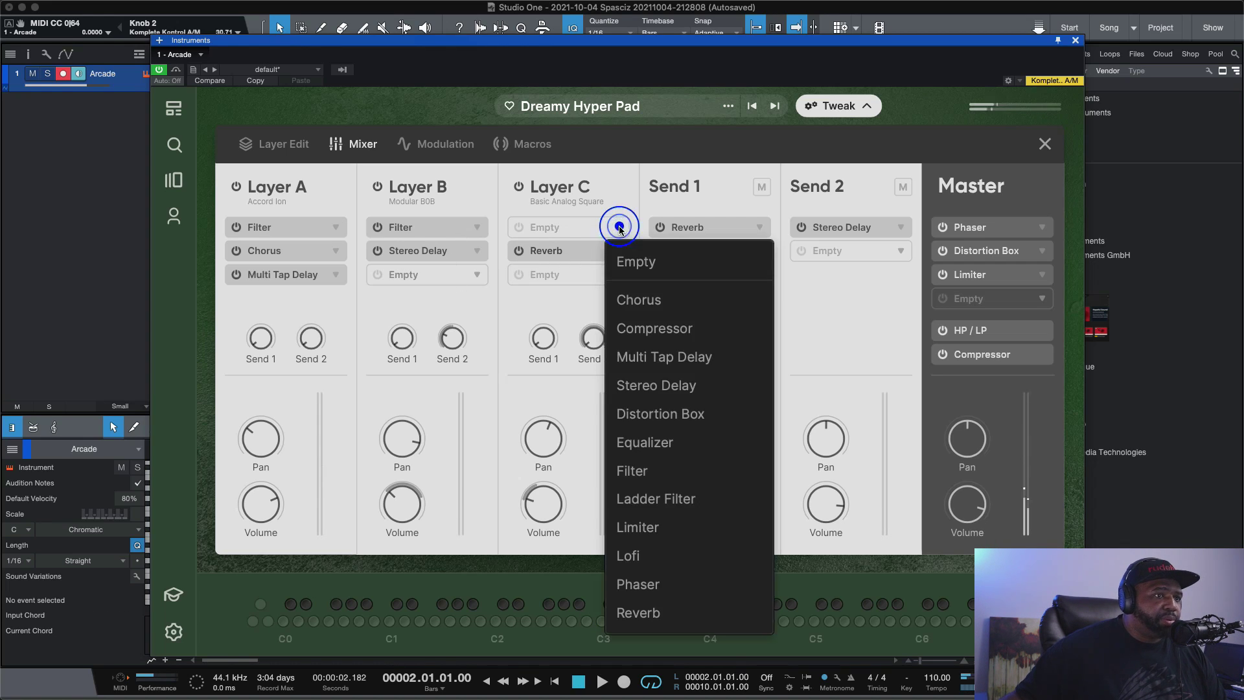
click(631, 352)
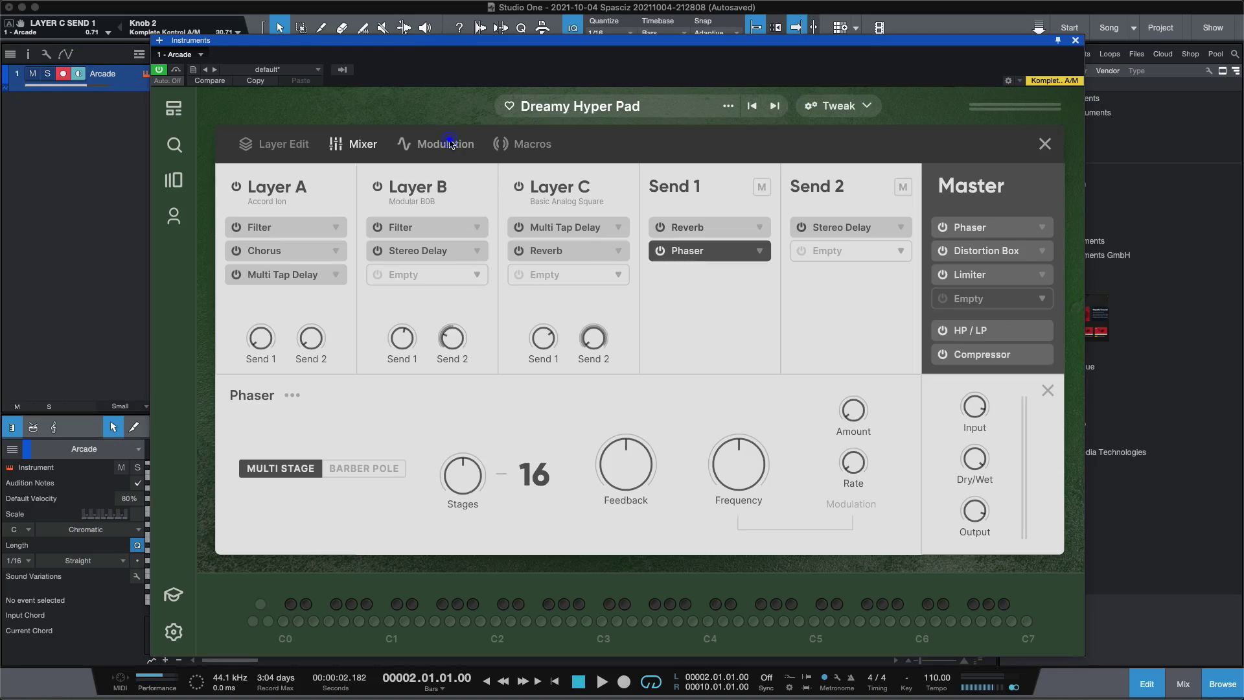
Examine the kit's four modulation sources and their assigned parameters.
click(450, 143)
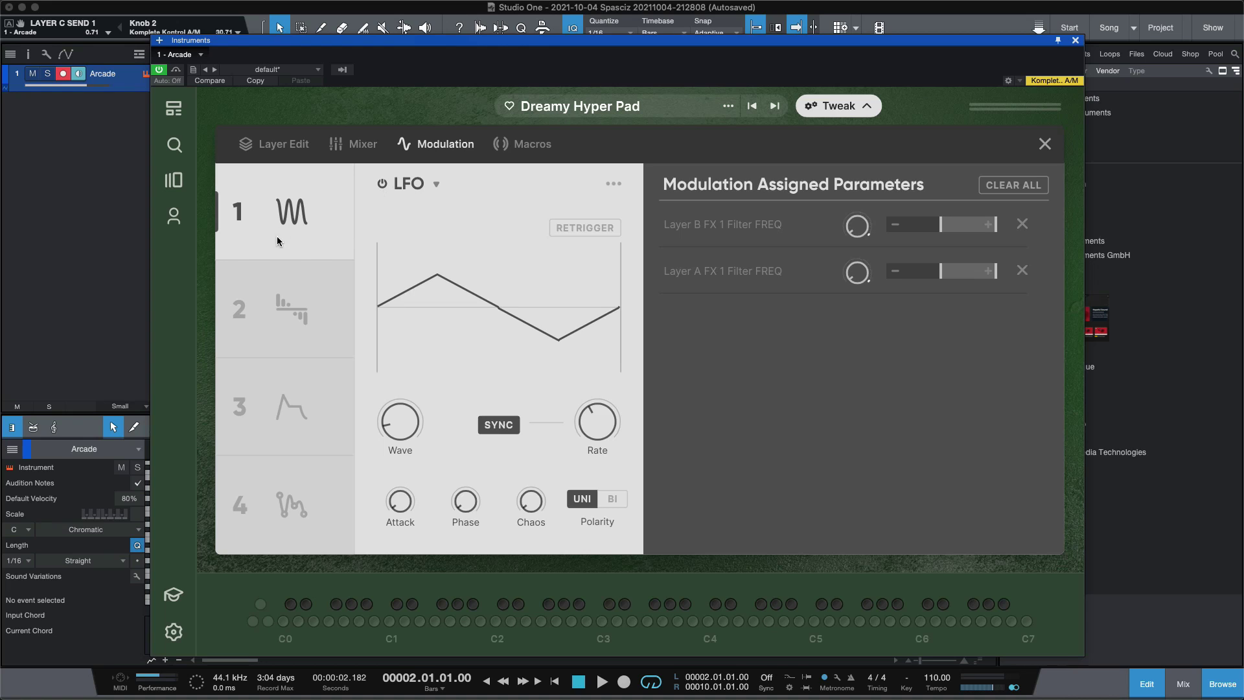
click(277, 321)
click(283, 406)
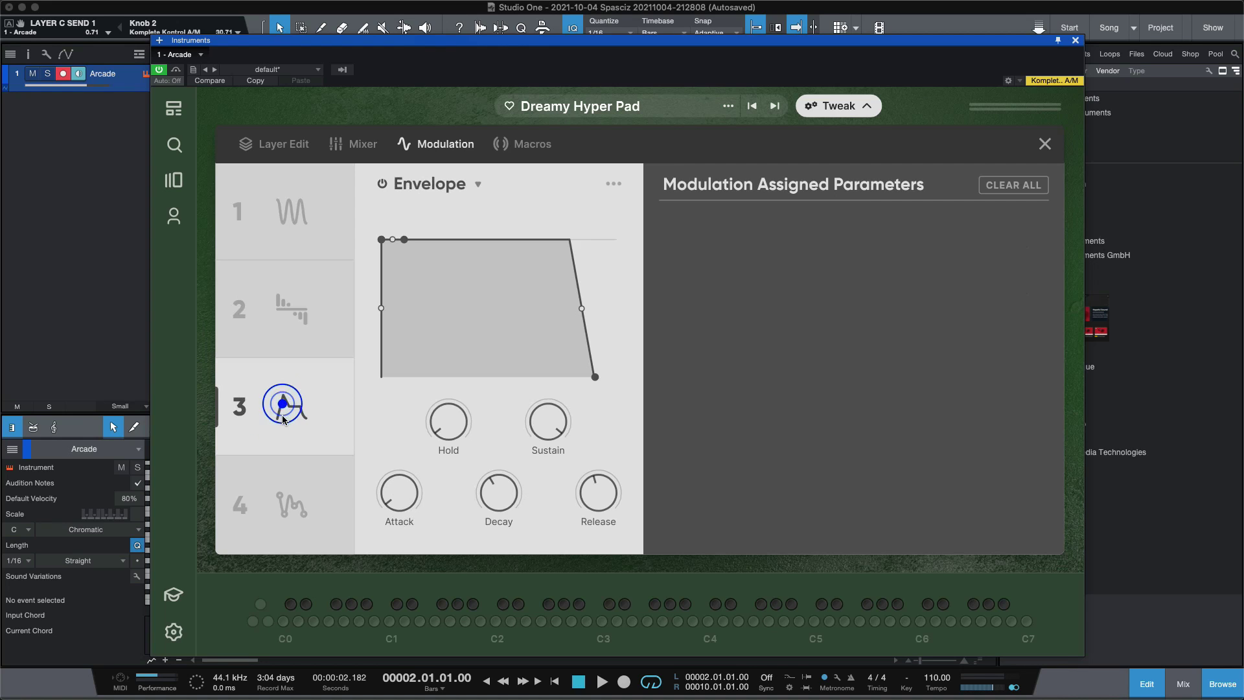
click(279, 499)
click(297, 234)
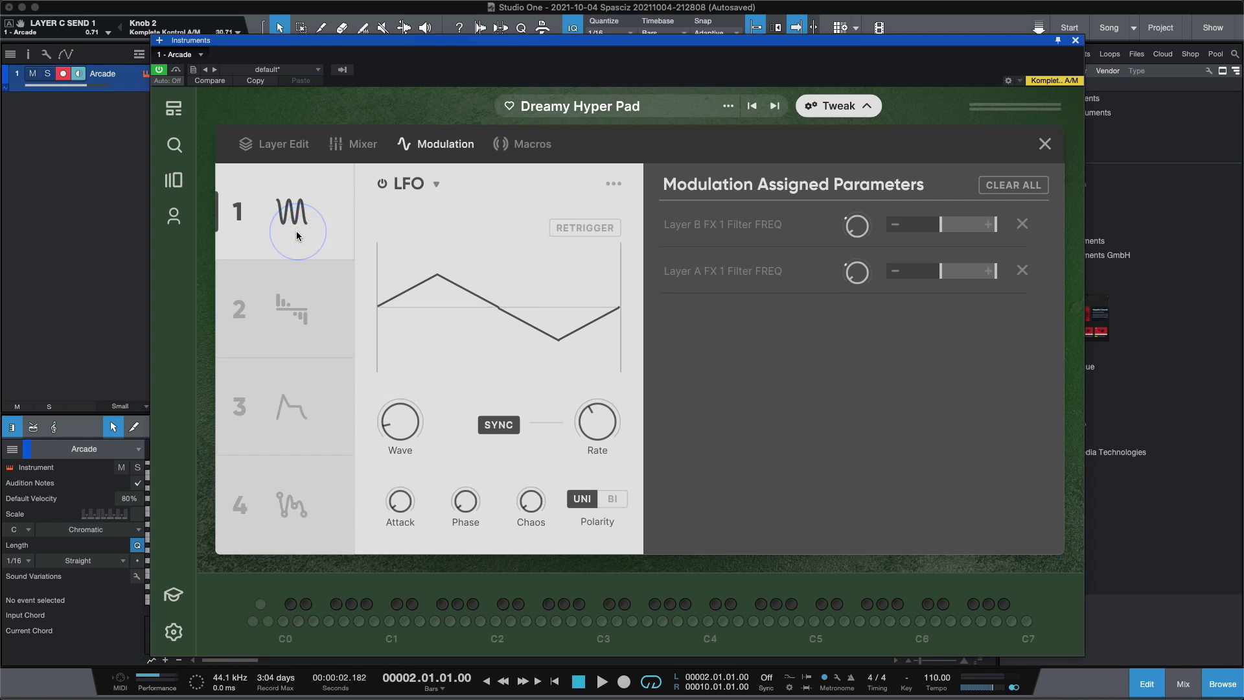
click(286, 315)
click(285, 398)
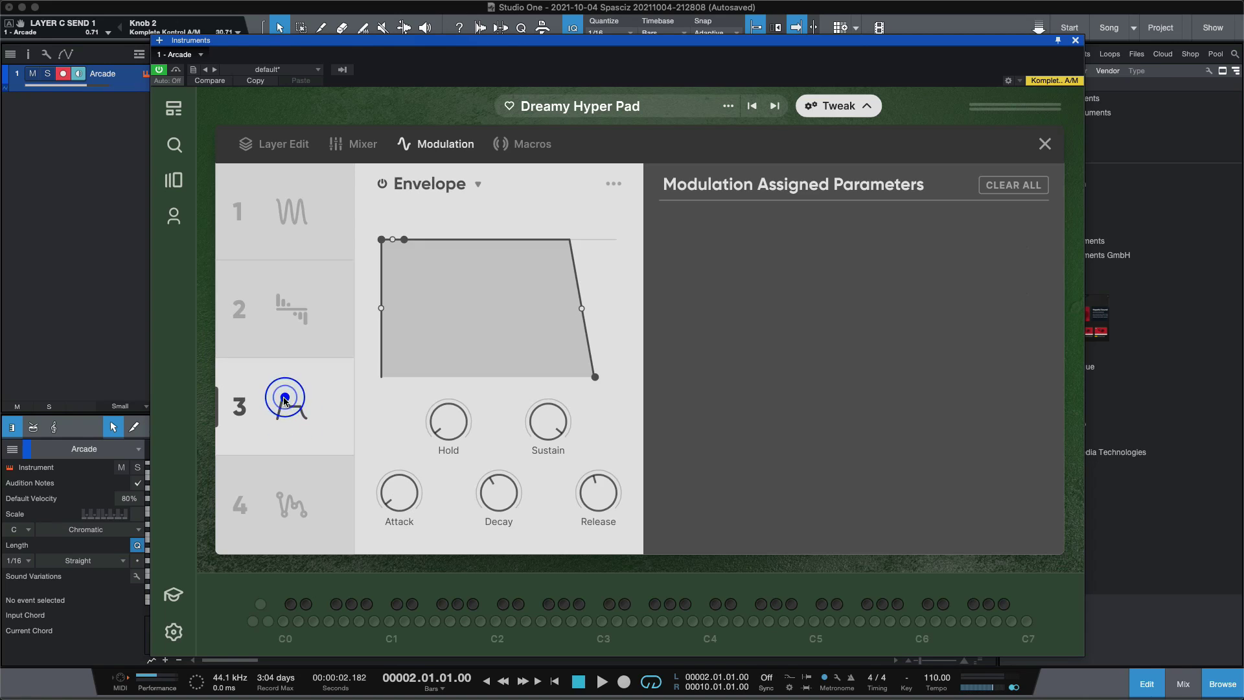
Randomize the curve of the Custom LFO in modulation slot 4 and return to the layer editor.
click(278, 486)
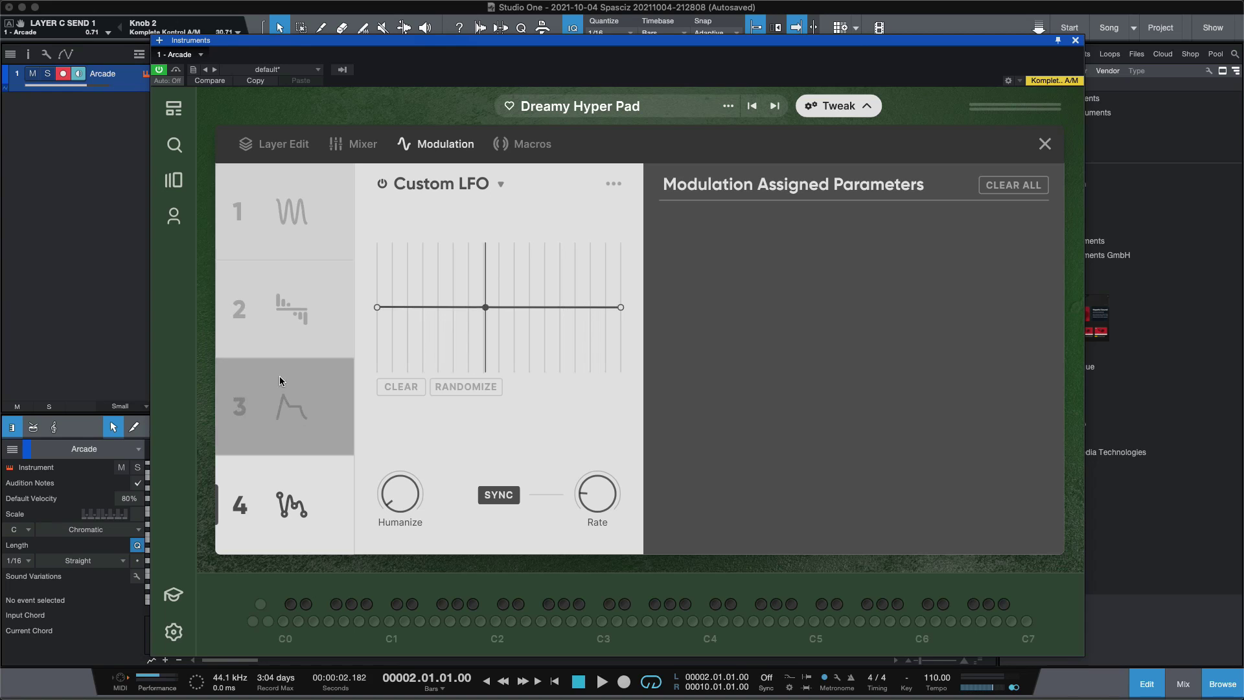
click(453, 390)
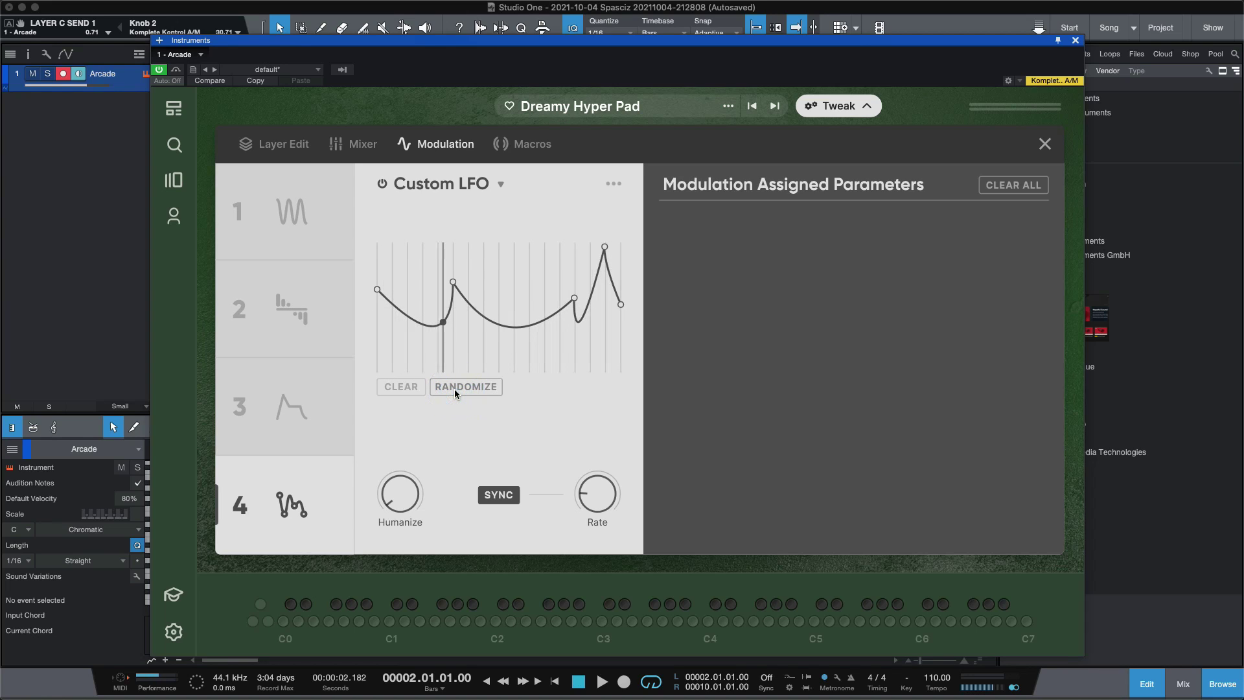
click(299, 147)
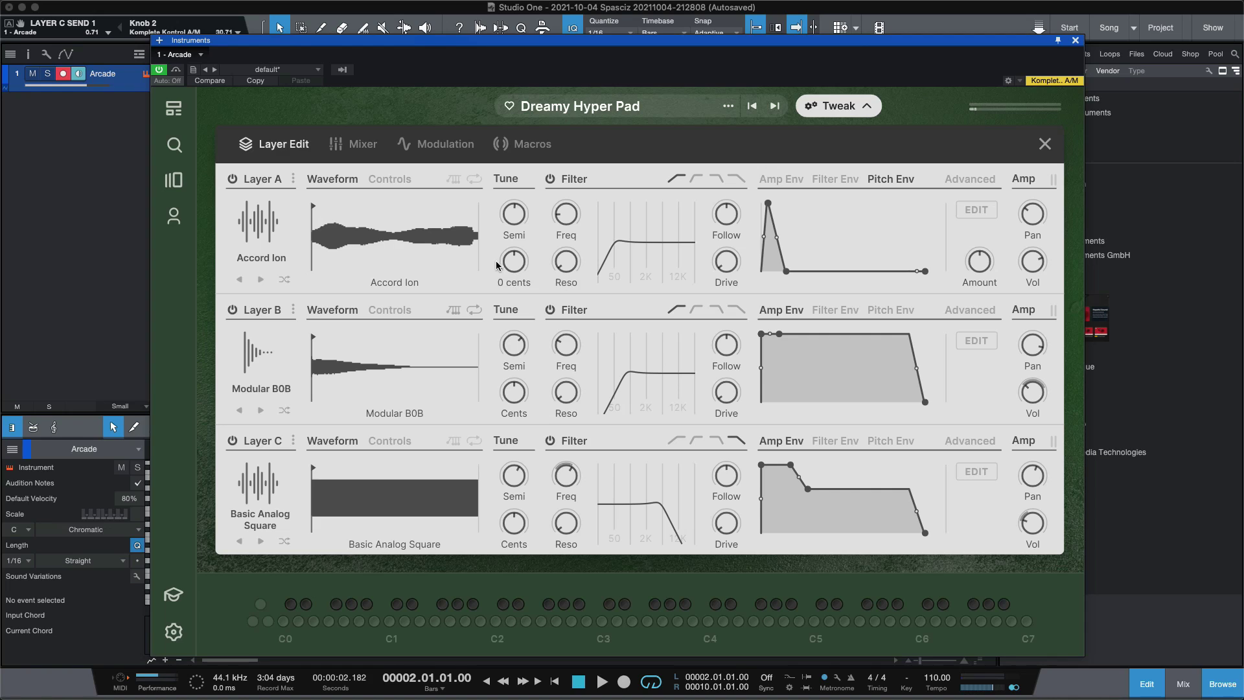
Assign modulation source 4, the Clickable Lfo, to Layer A's fine tuning in cents at a 100% amount.
right_click(517, 264)
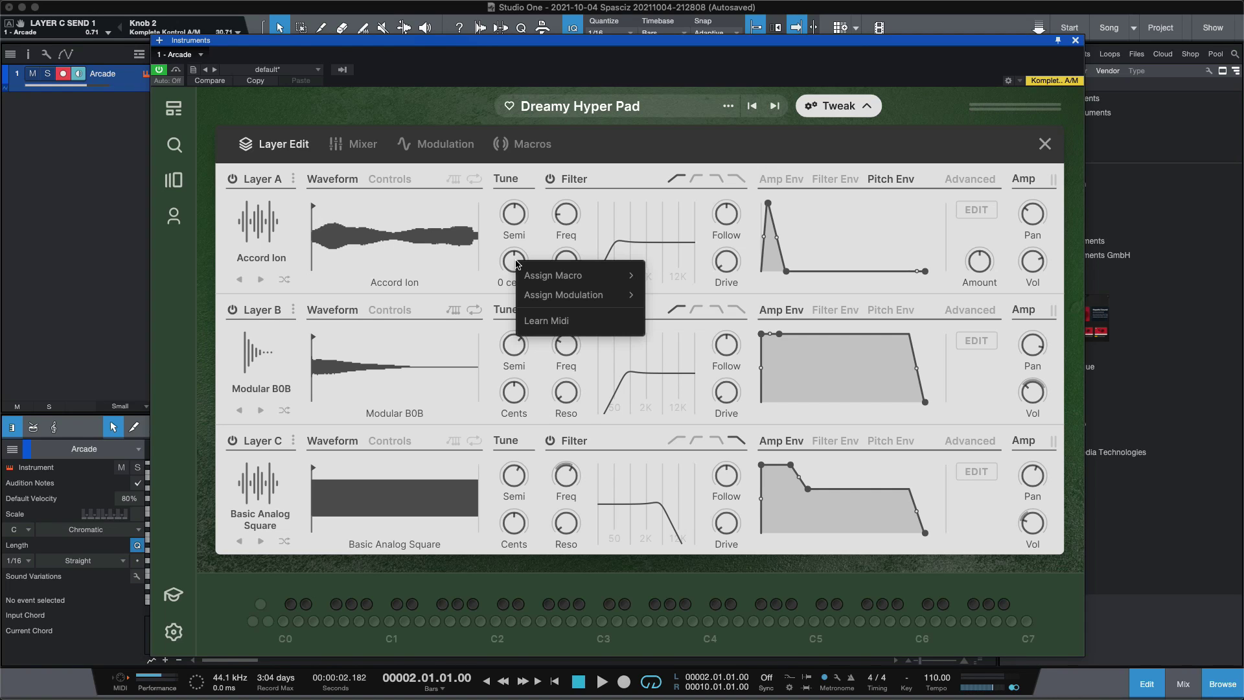
mouse_move(559, 293)
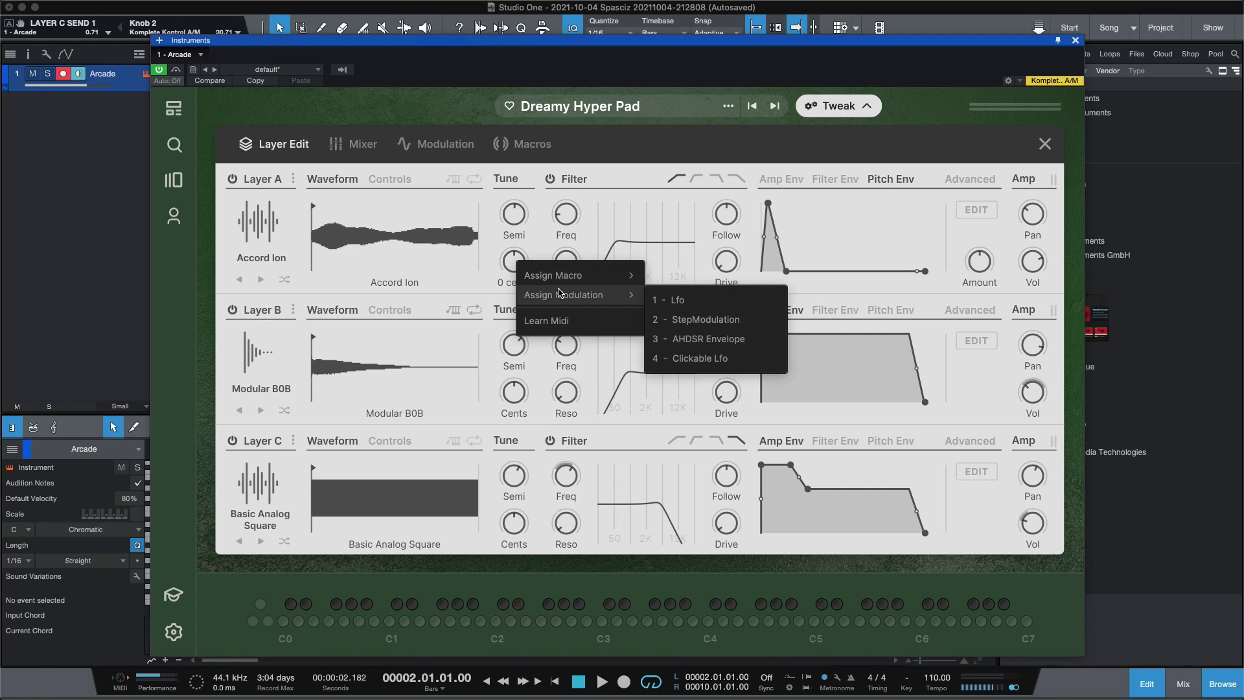
click(692, 364)
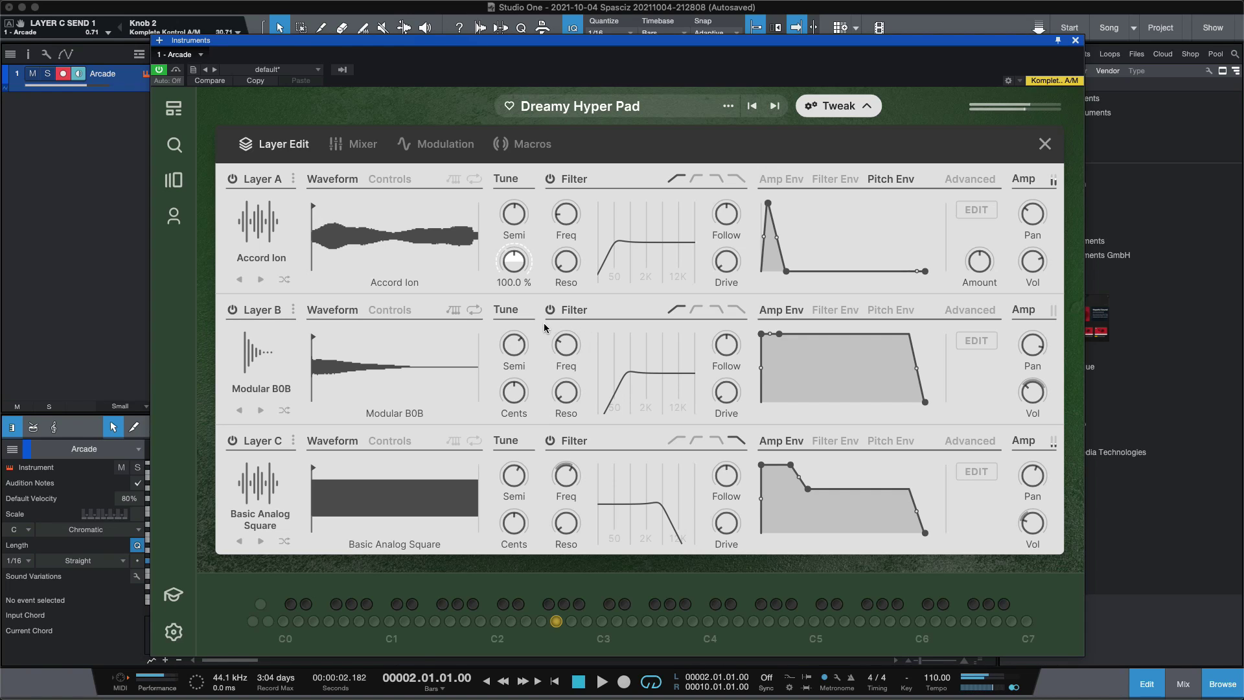
Browse the kit types of the Hooked line and load its Let Me Love U note kit for playing.
mouse_move(510, 338)
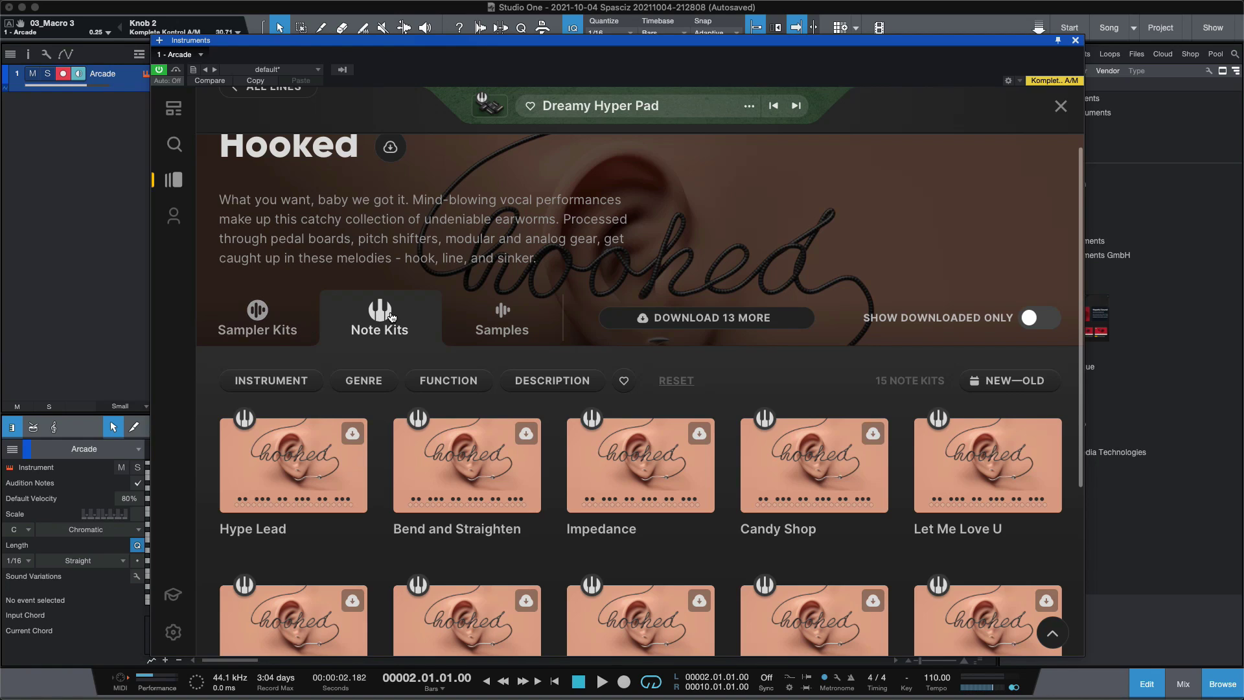
click(265, 322)
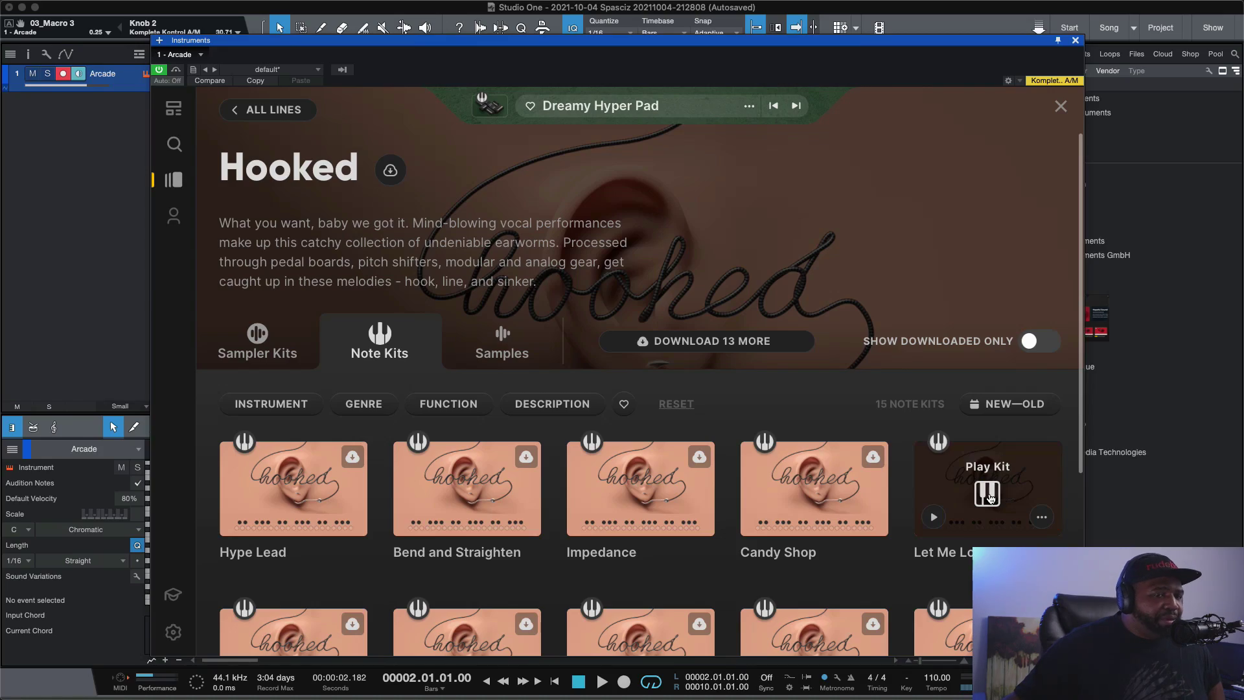
click(989, 496)
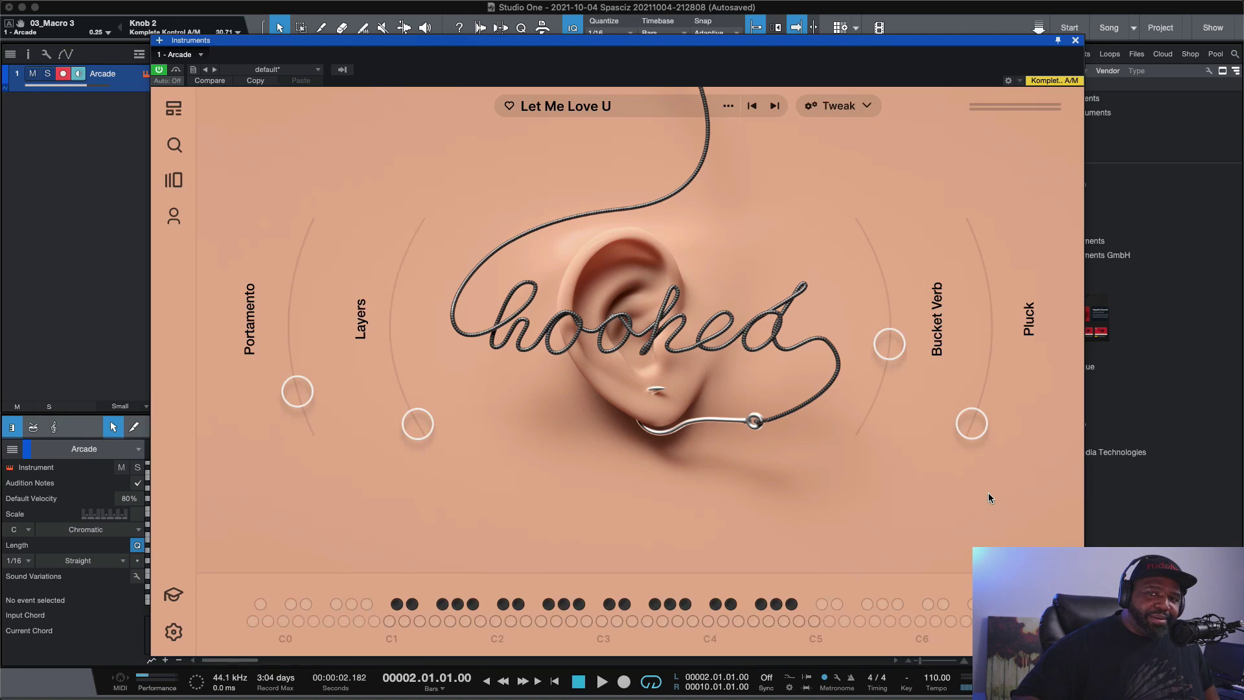